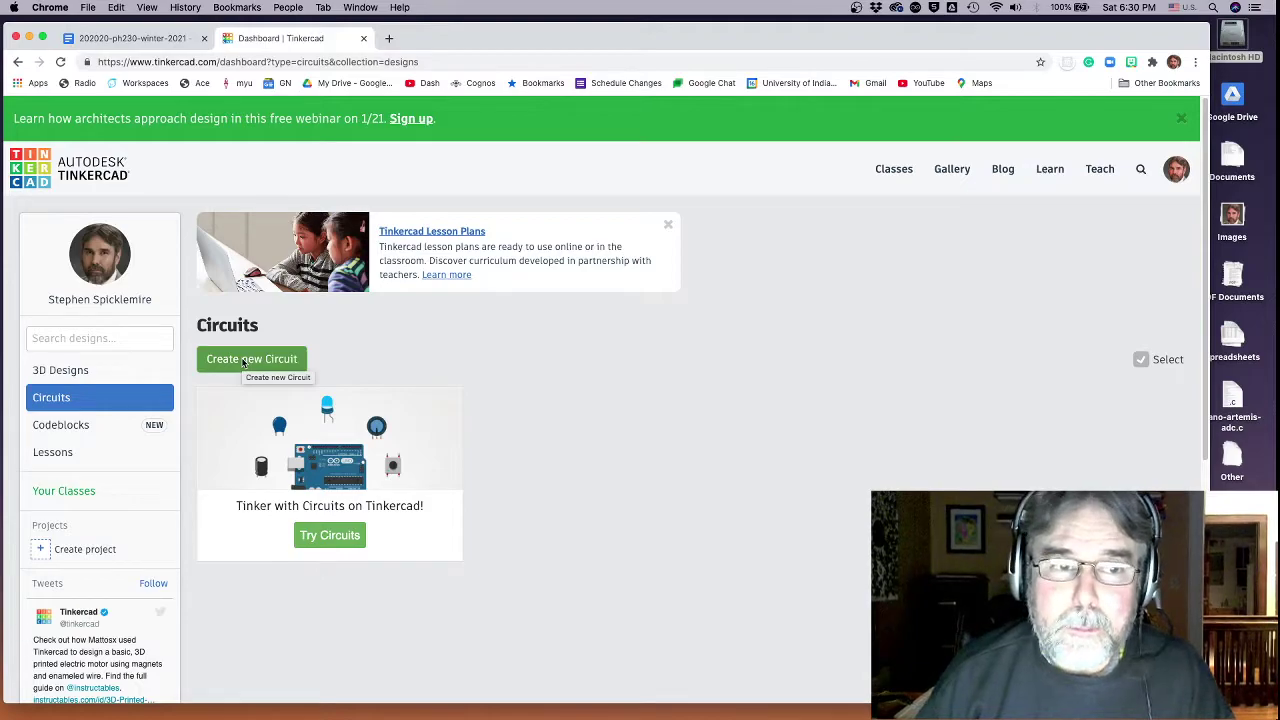
Step: Create a new circuit design and place a 1 kΩ resistor on the canvas
click(242, 360)
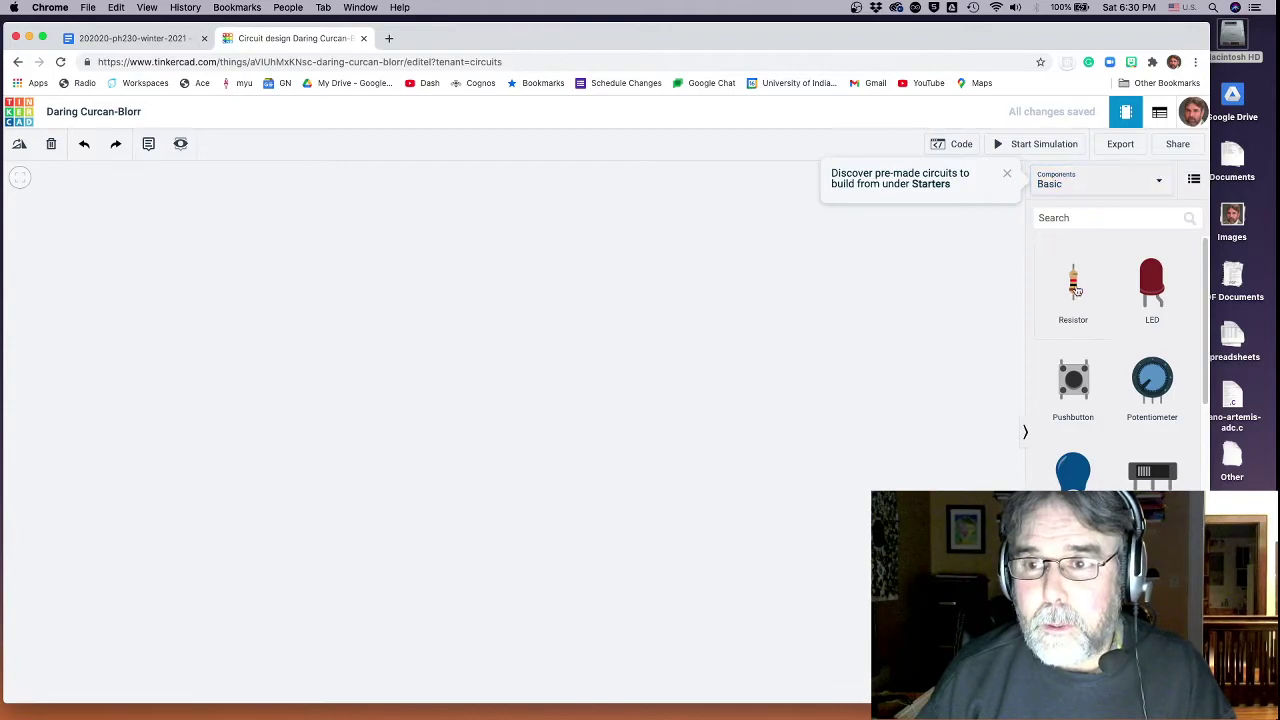
drag(1073, 288, 600, 265)
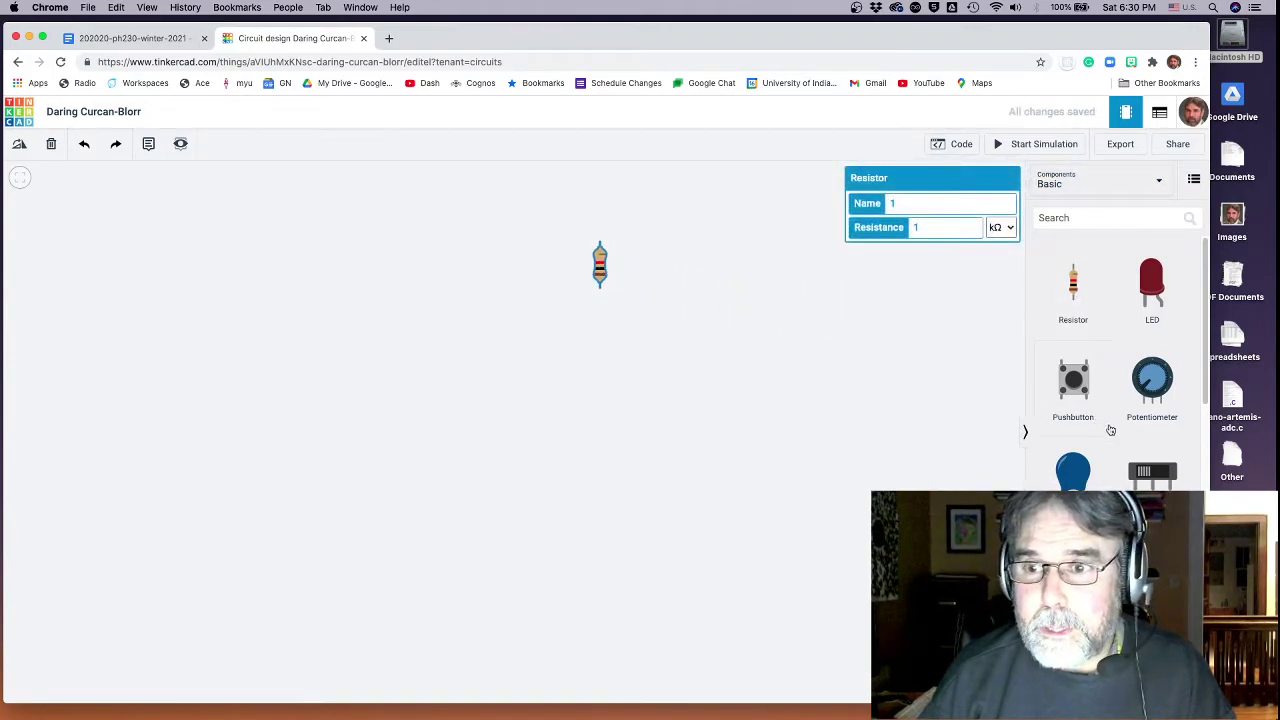
scroll(1122, 438, down, 3)
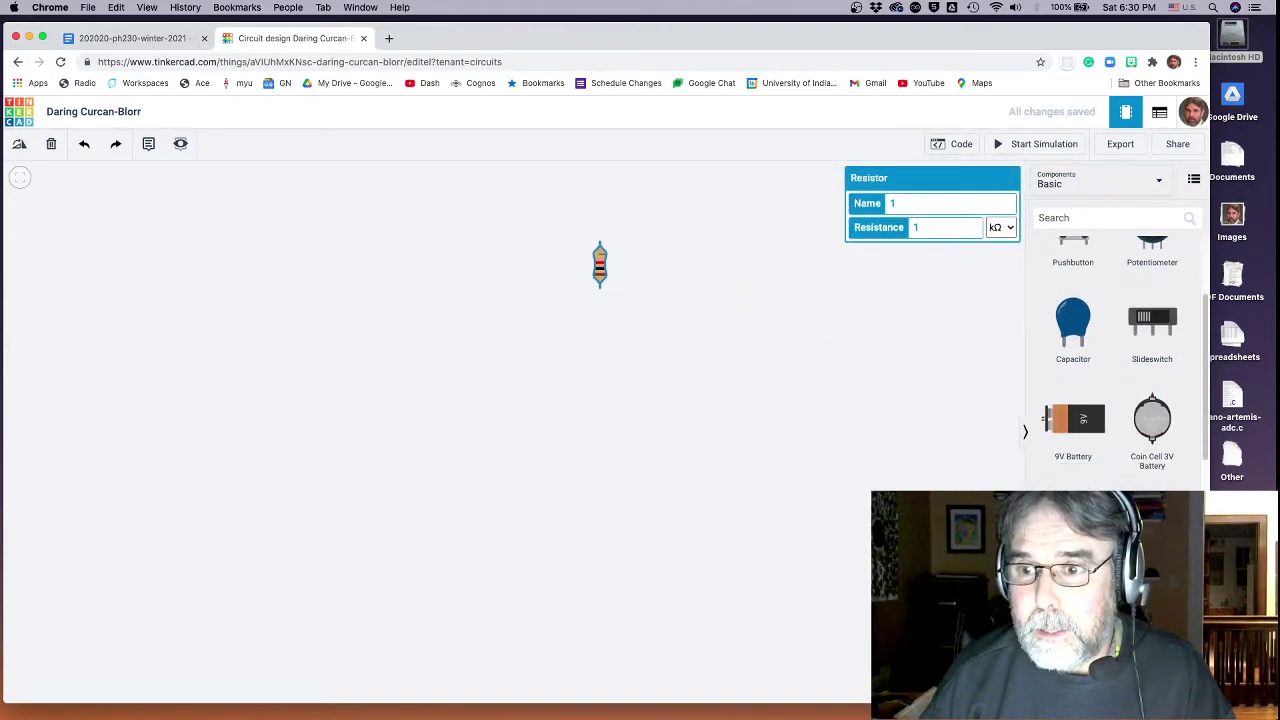
Step: Add a small breadboard below the resistor and a photoresistor beside it
click(585, 456)
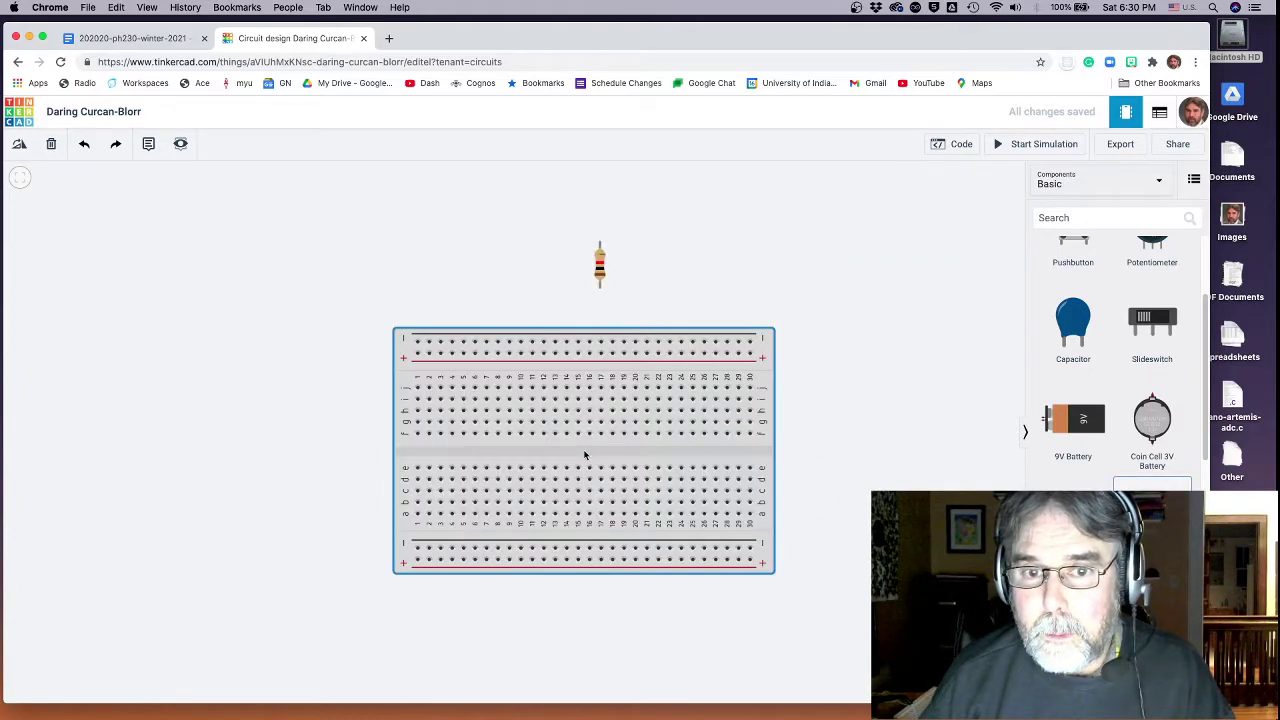
scroll(1155, 484, down, 2)
scroll(1155, 484, down, 5)
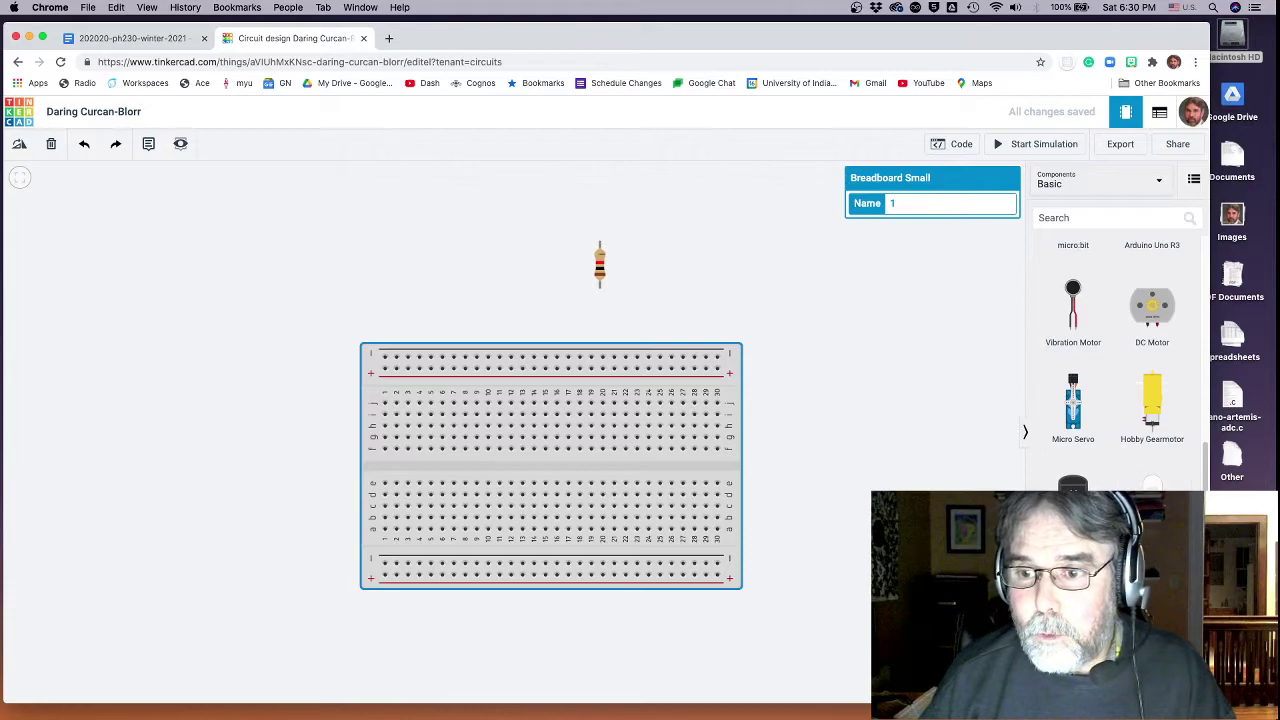
click(1152, 505)
click(708, 284)
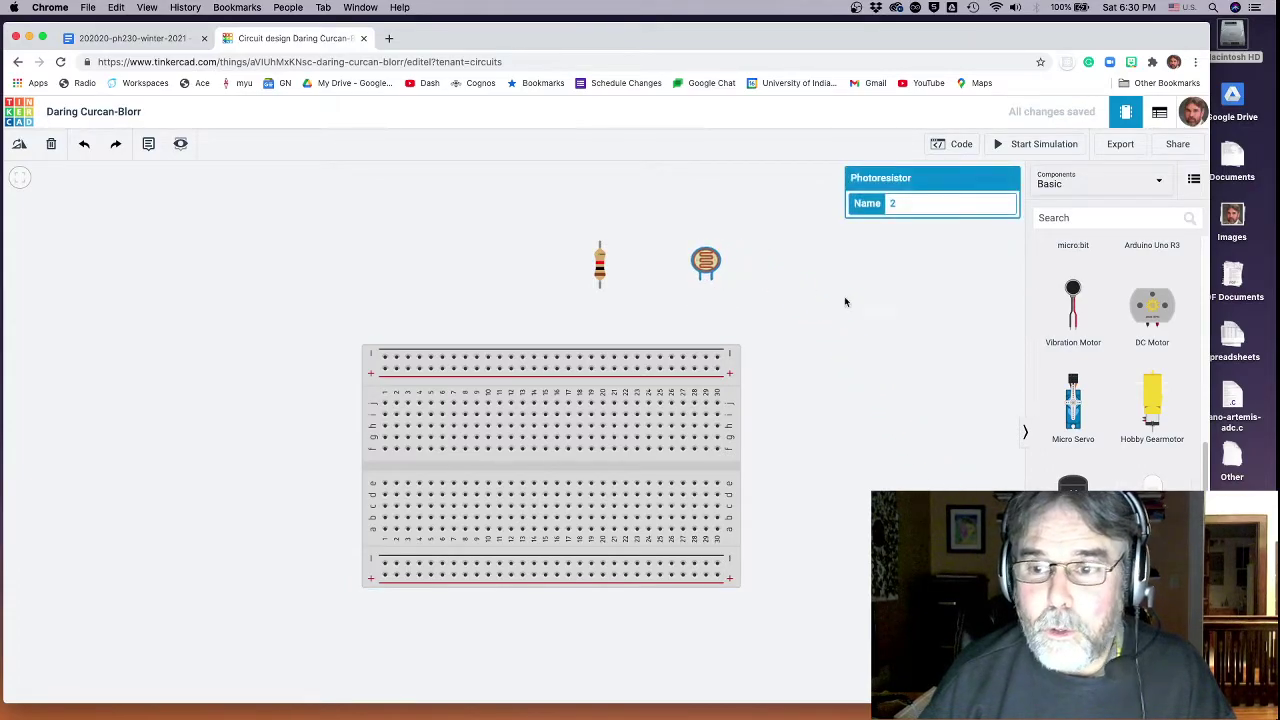
scroll(1112, 360, down, 3)
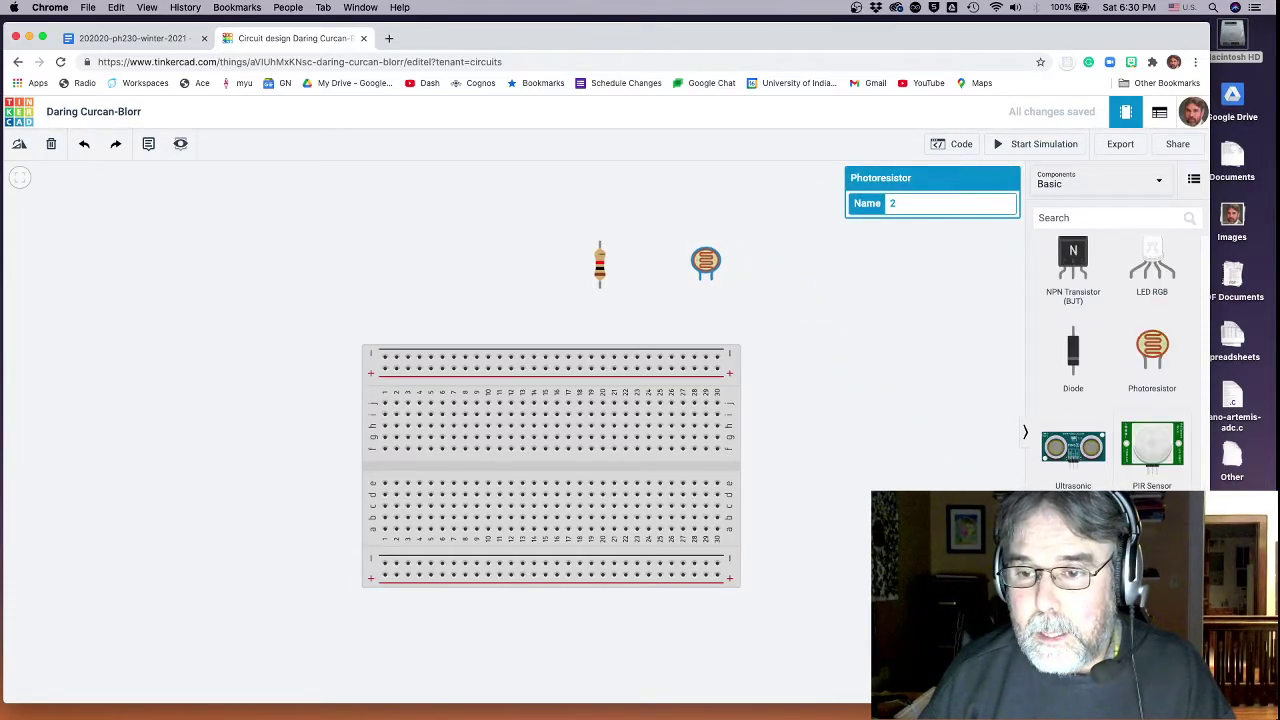
Step: Show all components, add a power supply and a multimeter, then hide the parts list
click(1112, 183)
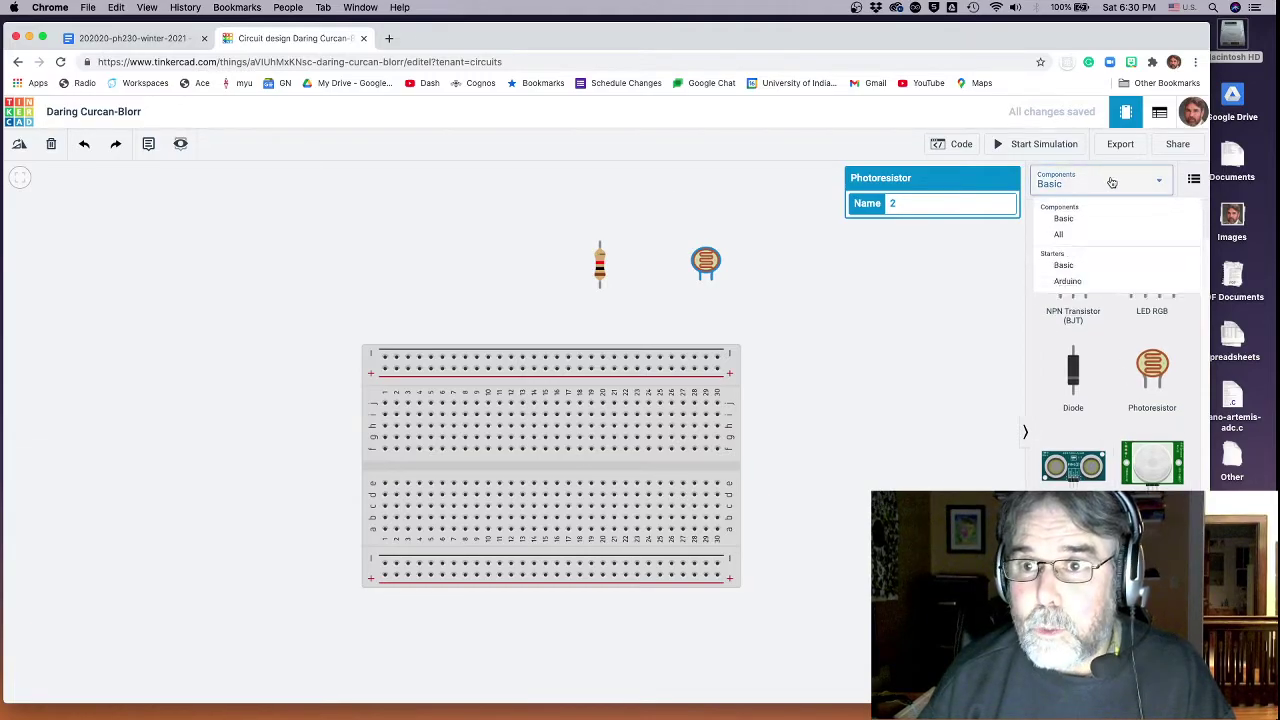
click(1080, 236)
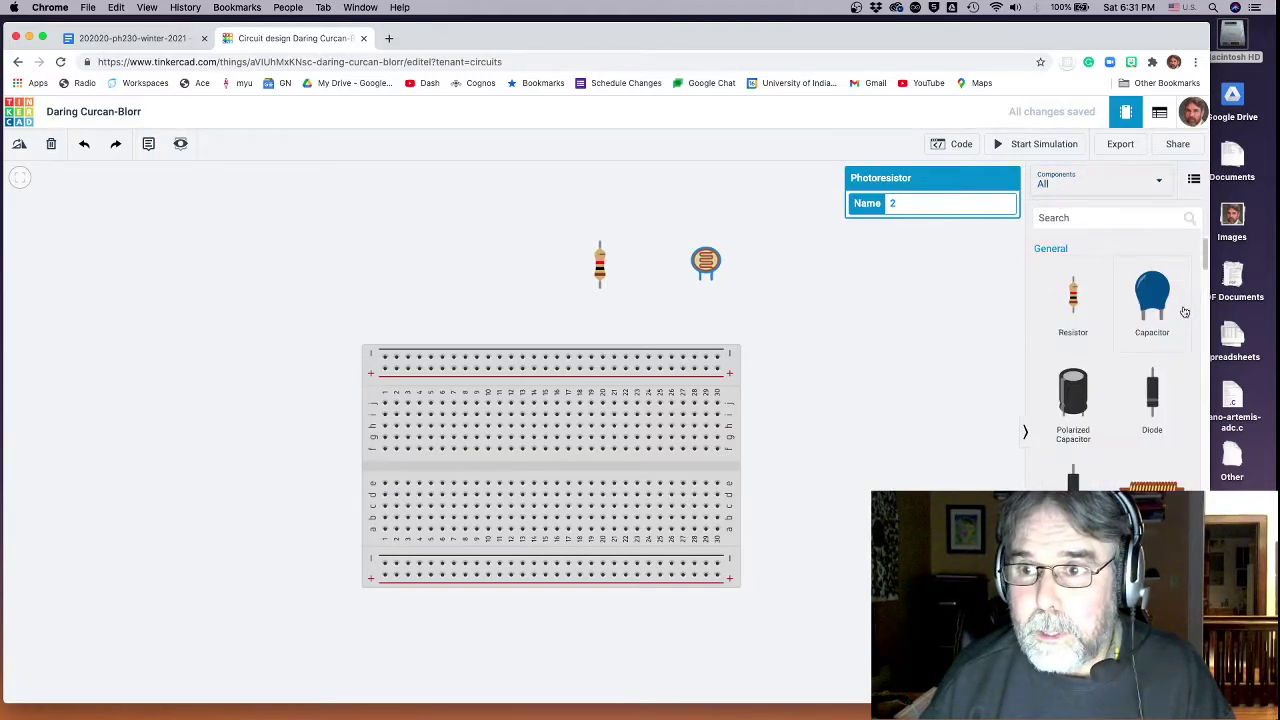
drag(1205, 268, 1199, 512)
drag(1154, 379, 472, 305)
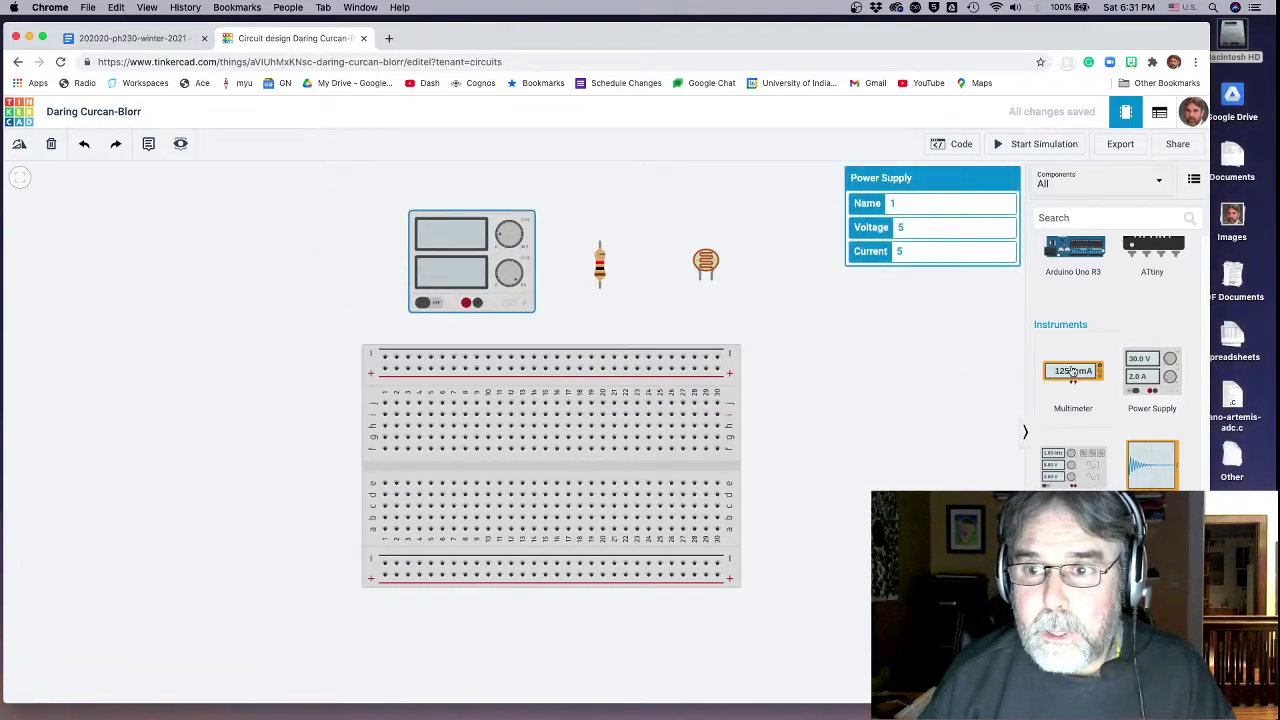
drag(1071, 378, 217, 425)
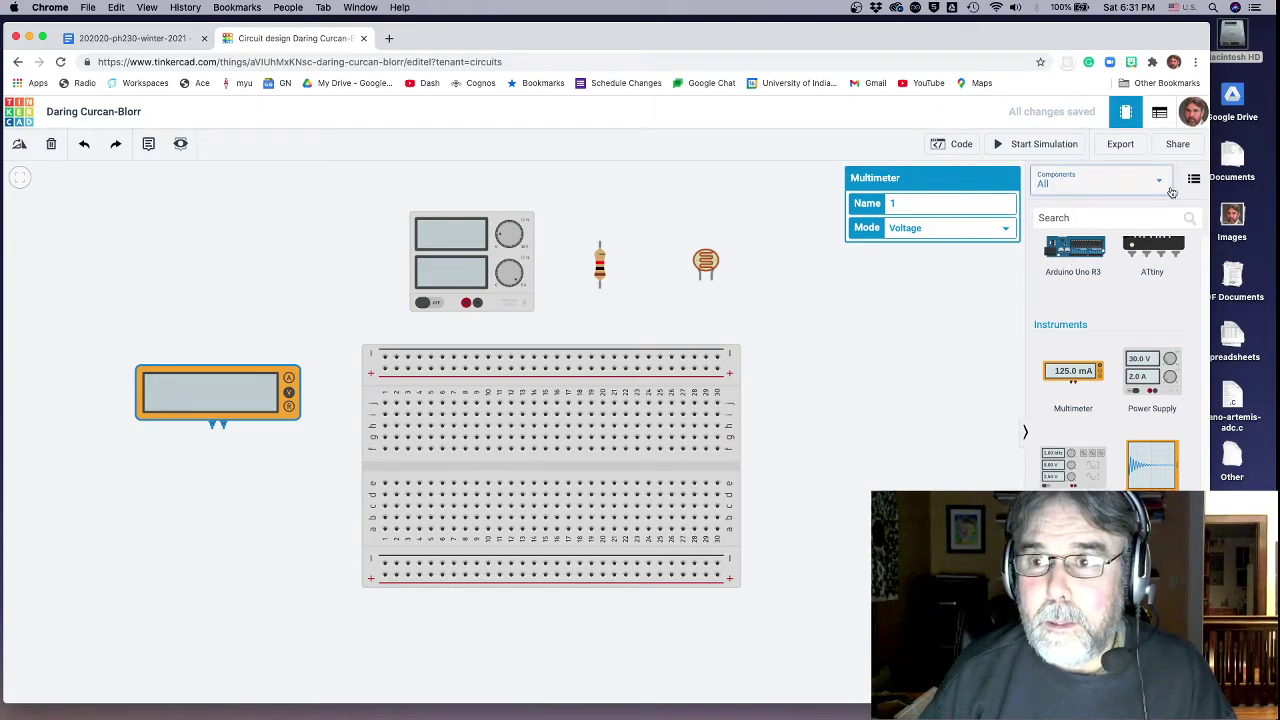
click(966, 297)
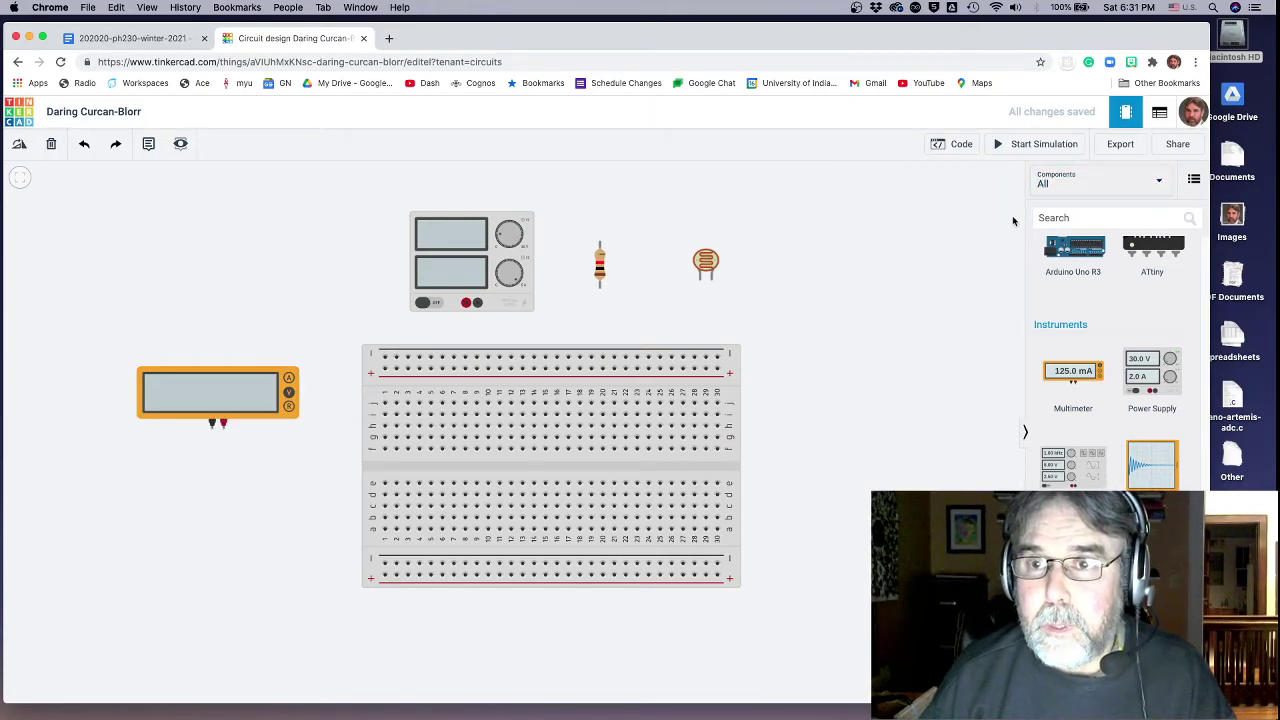
click(1027, 434)
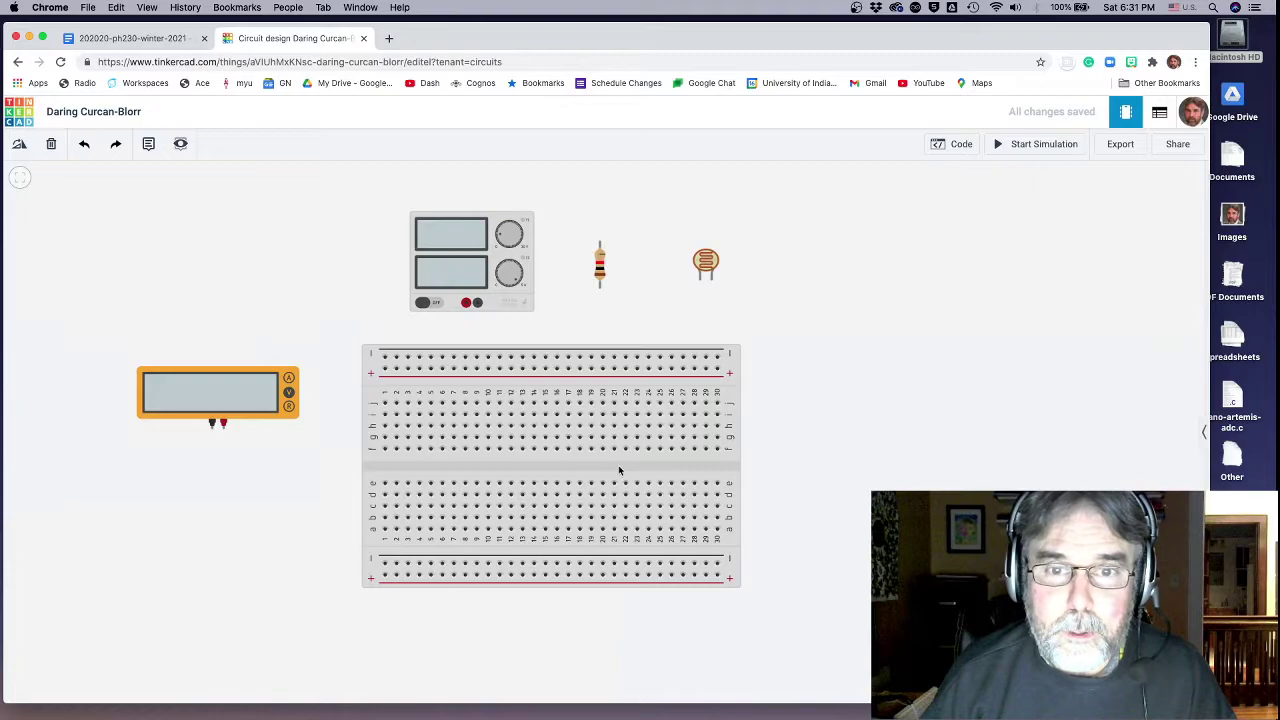
Step: Plug the rotated, horizontal resistor into the upper rows and the photoresistor near column 15
drag(613, 460, 660, 443)
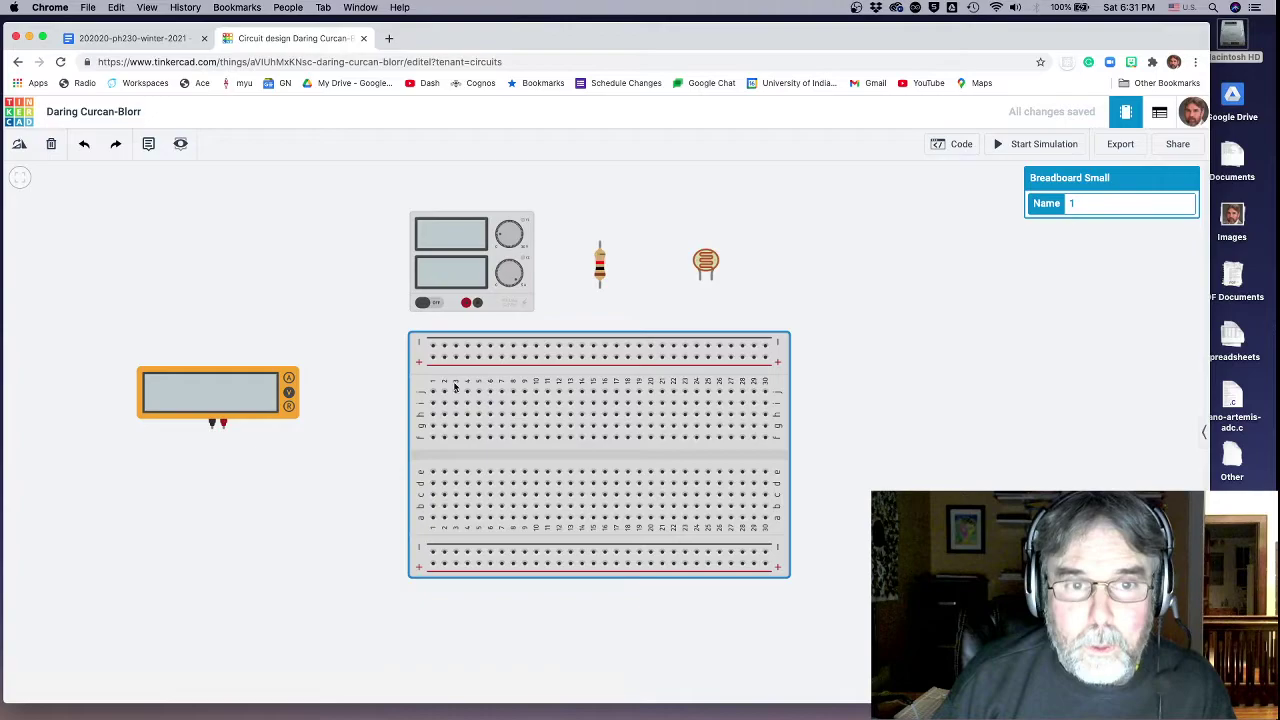
click(599, 265)
click(19, 143)
click(19, 143)
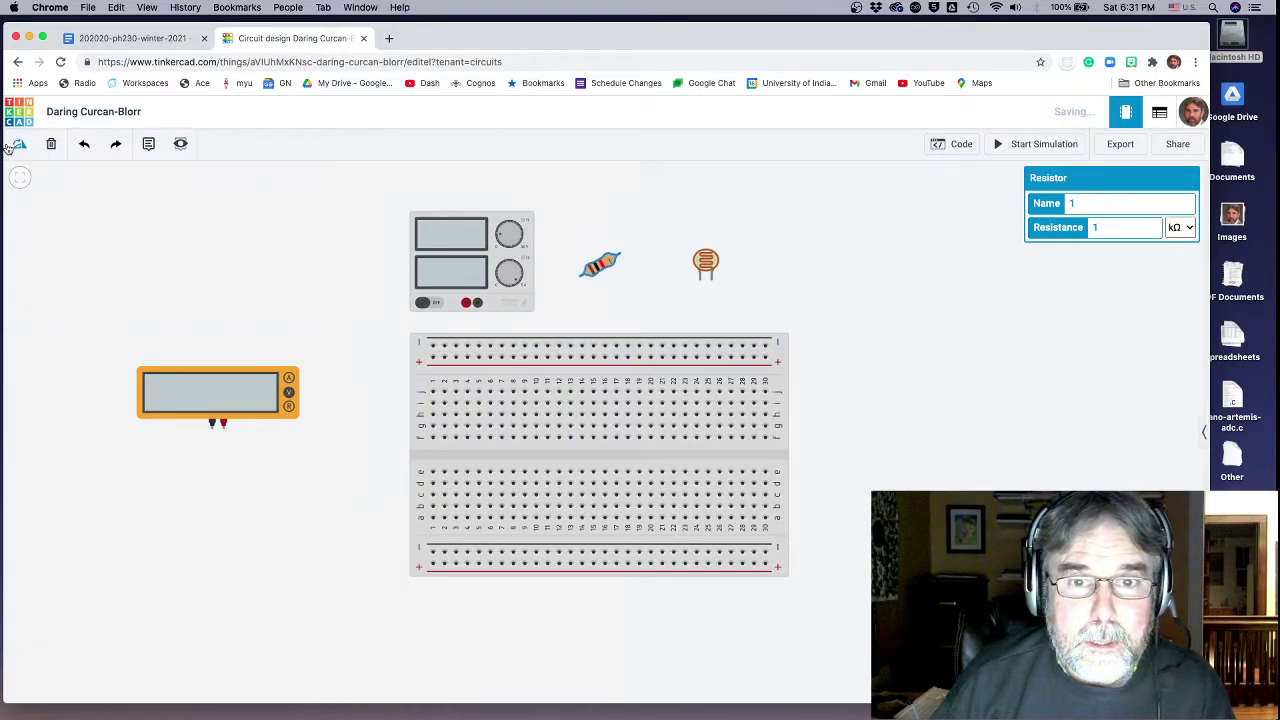
click(19, 143)
drag(602, 267, 492, 402)
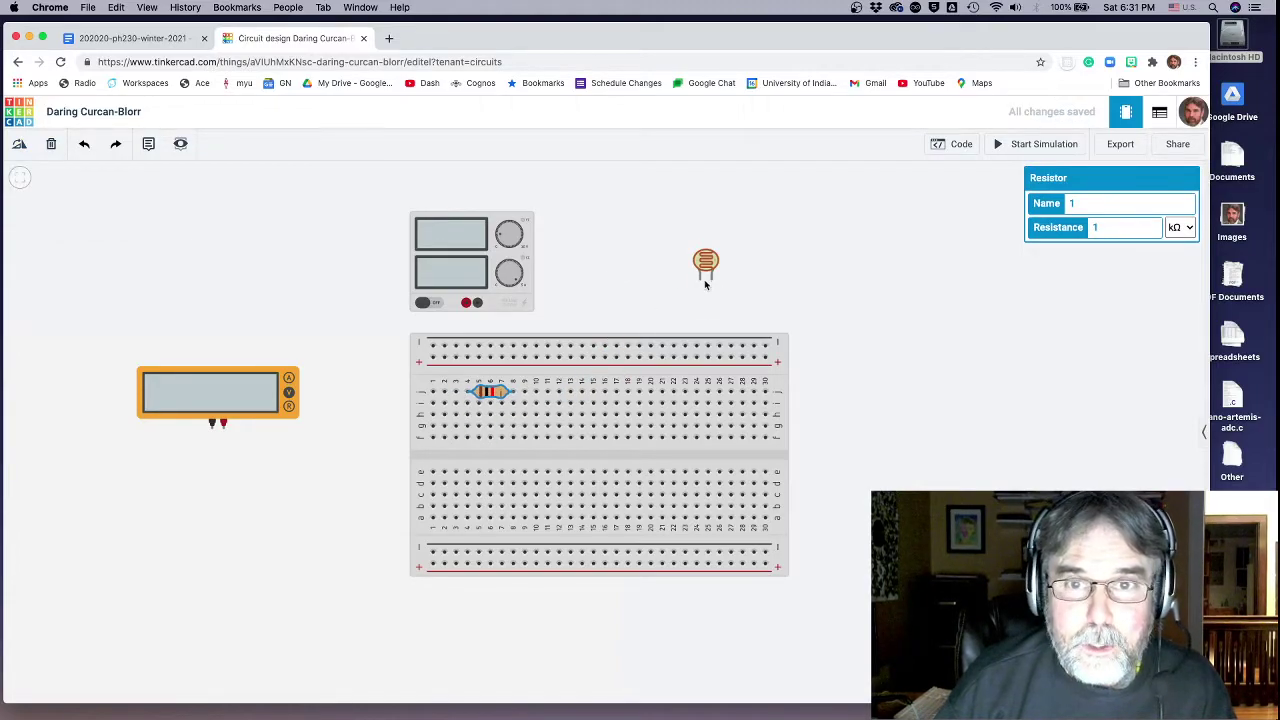
drag(706, 270, 601, 517)
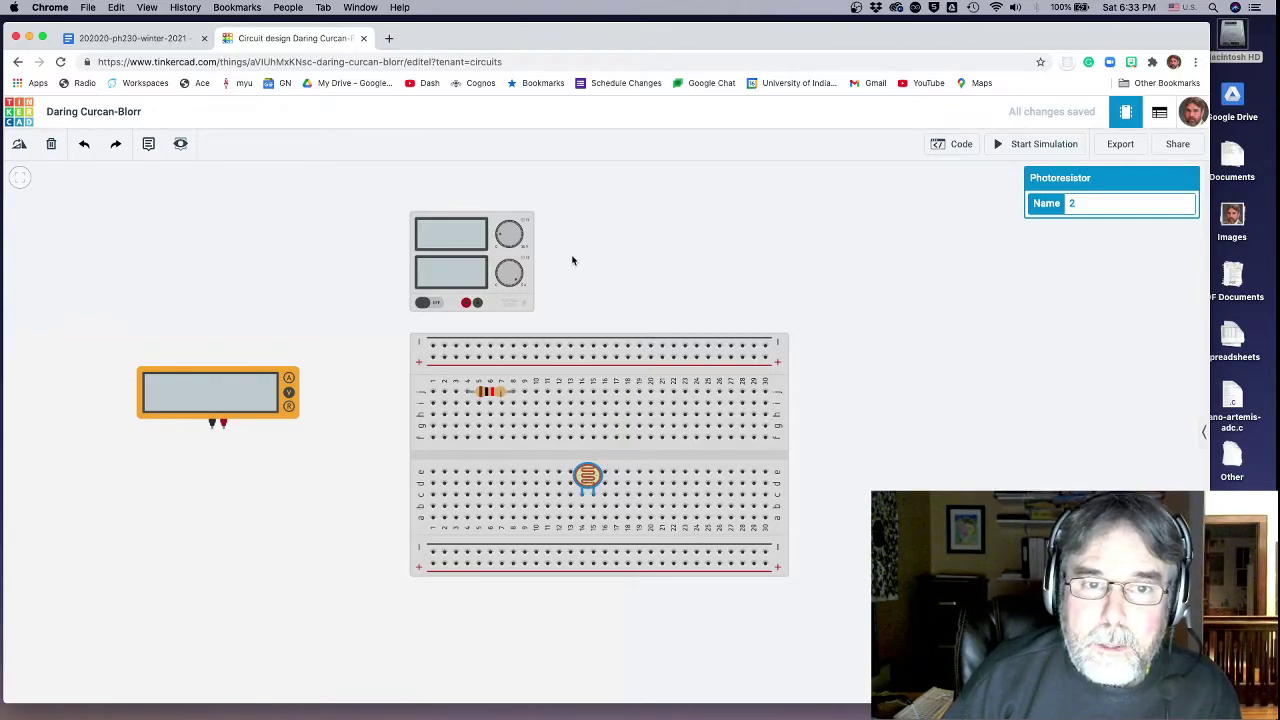
Step: Move the power supply closer and wire both its terminals to the breadboard's top rails
drag(515, 295, 485, 300)
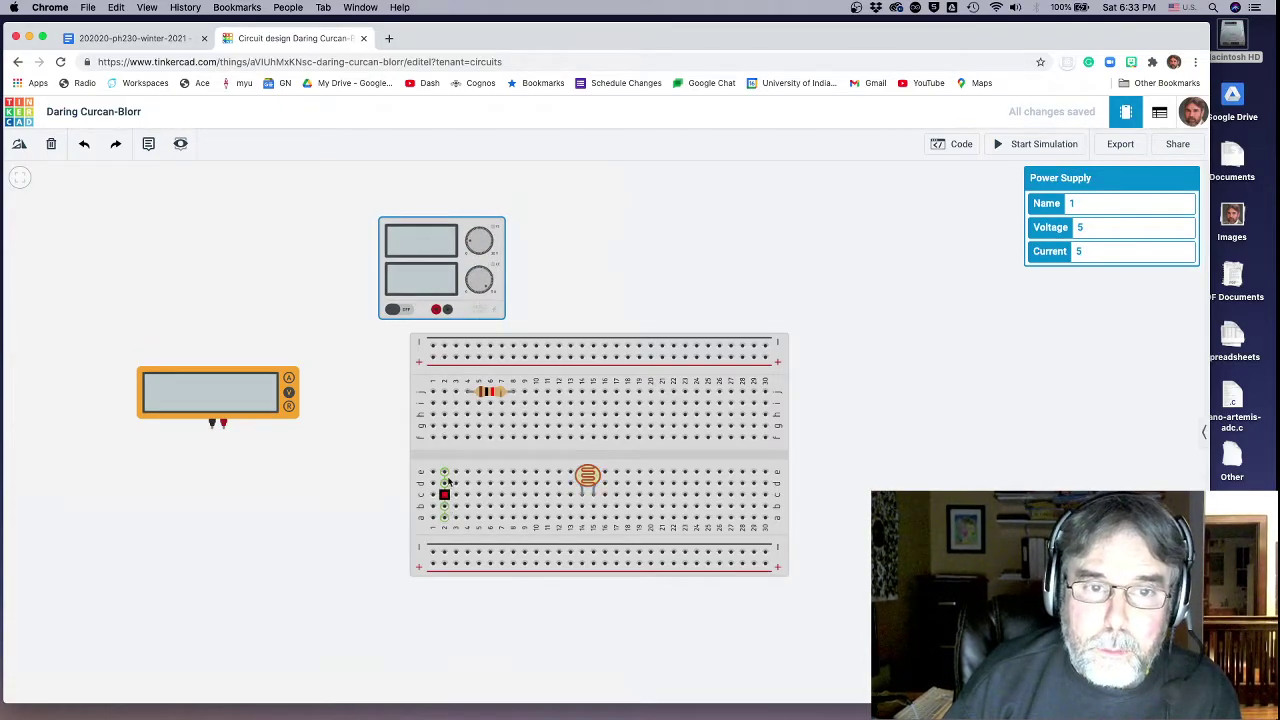
click(436, 309)
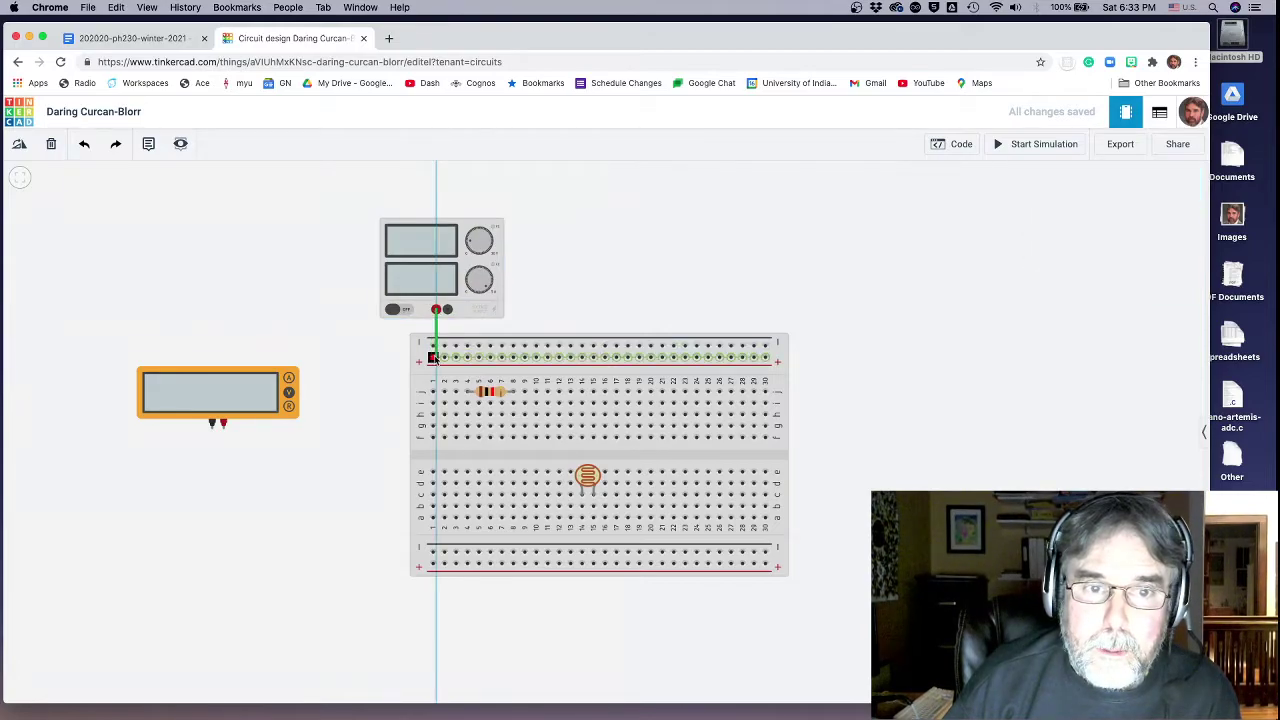
click(432, 356)
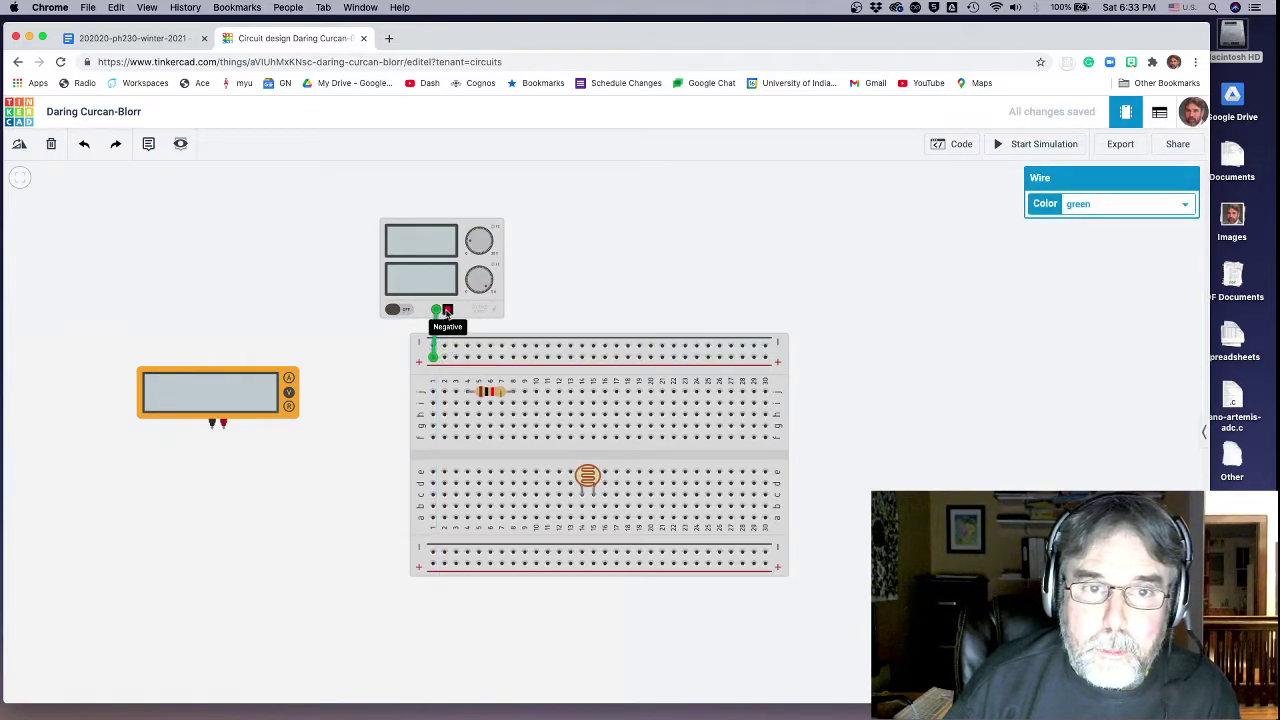
click(452, 314)
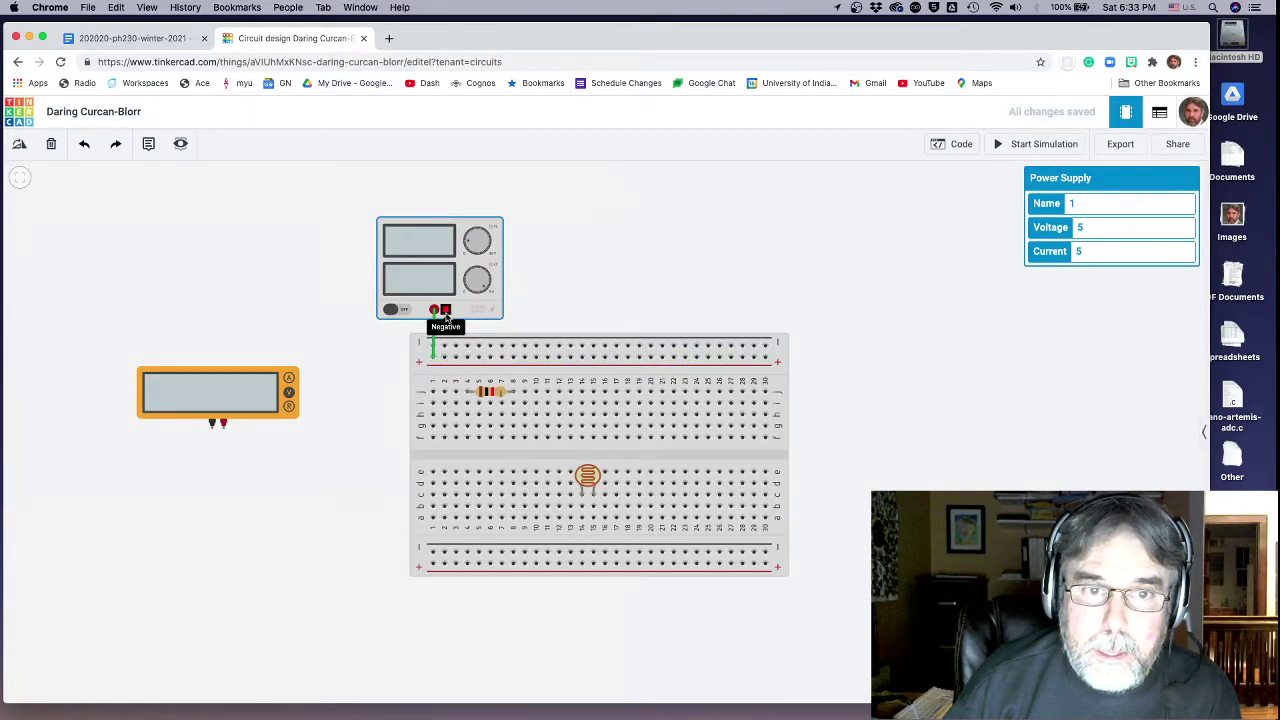
click(446, 313)
click(444, 346)
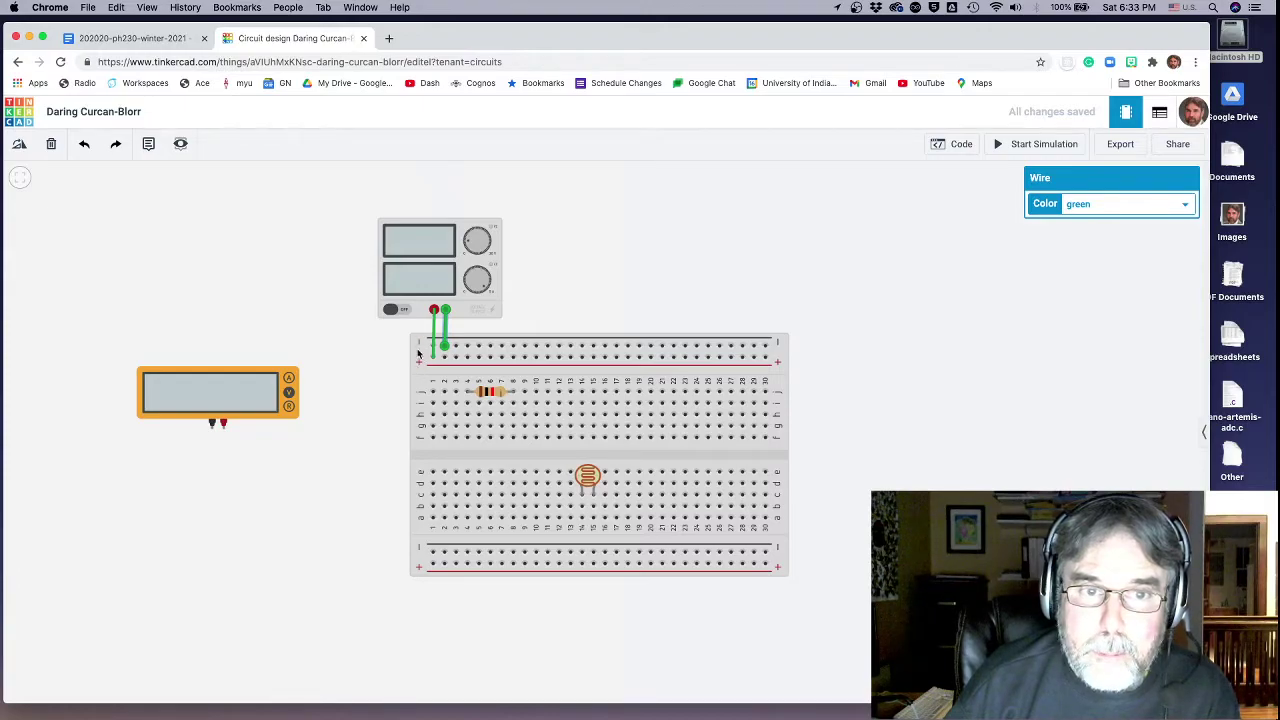
Step: Color the negative supply wire black and the positive supply wire red
click(1145, 205)
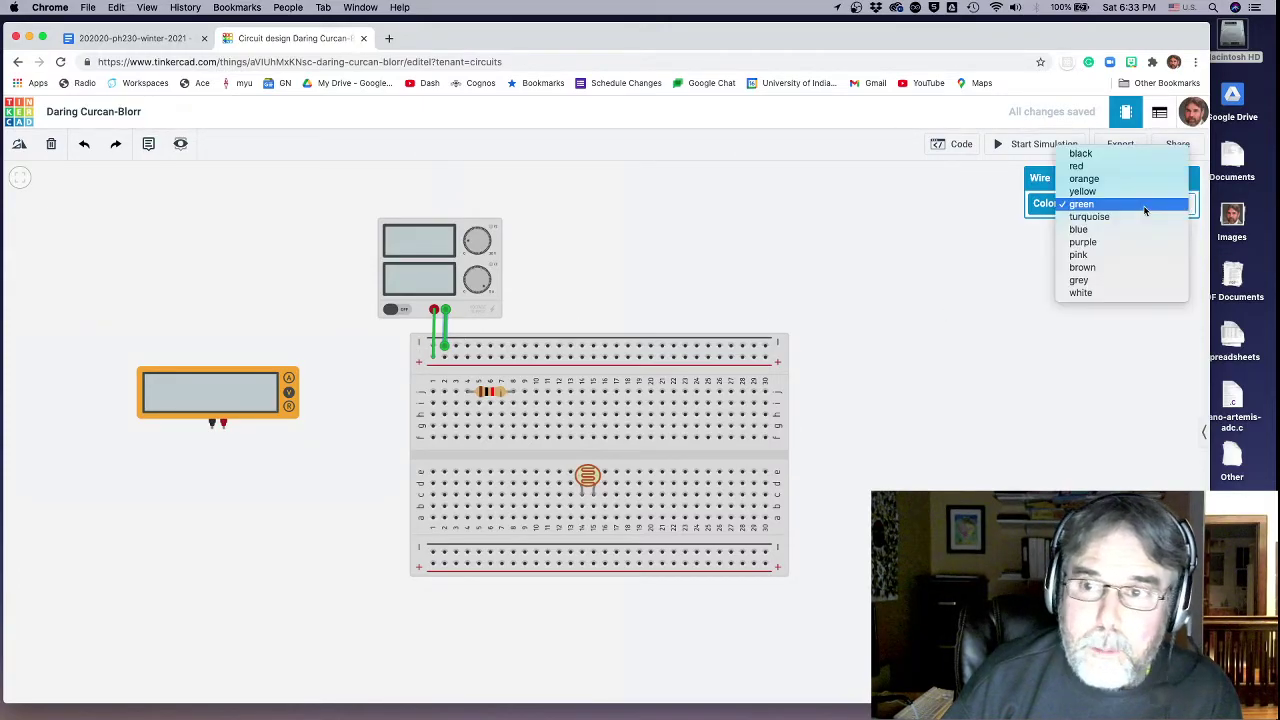
click(1079, 154)
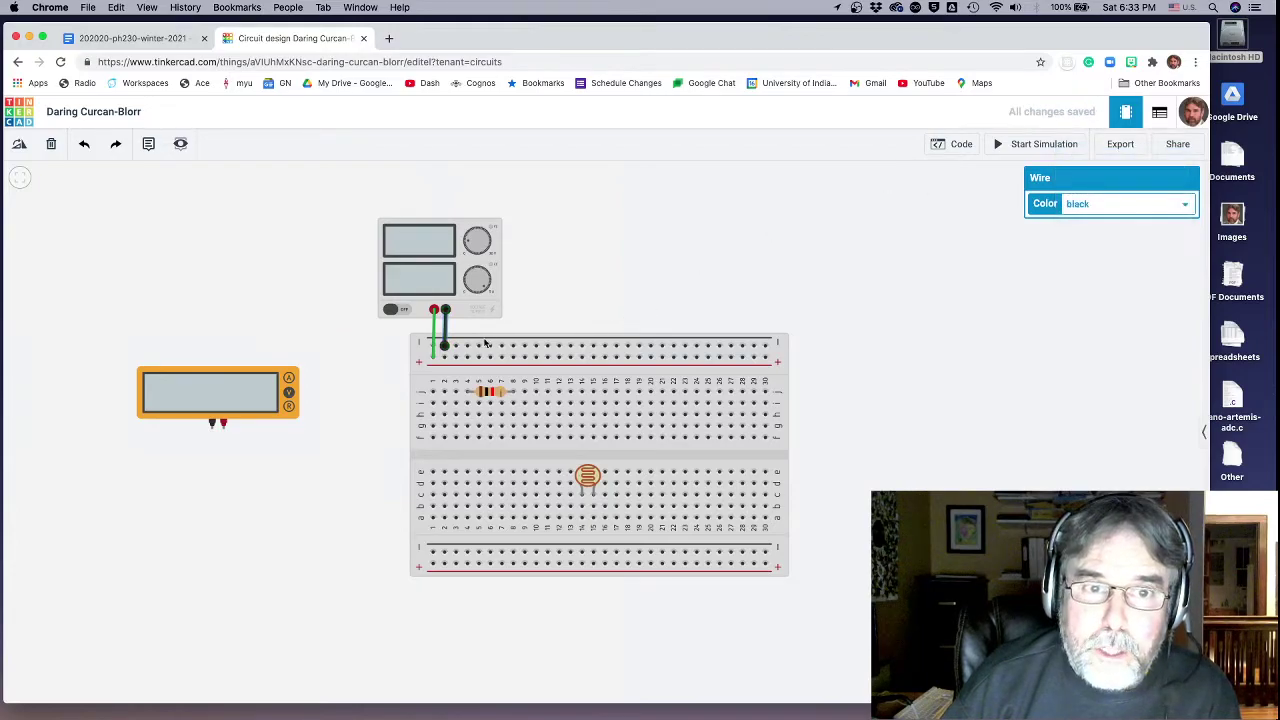
click(1110, 208)
click(1100, 168)
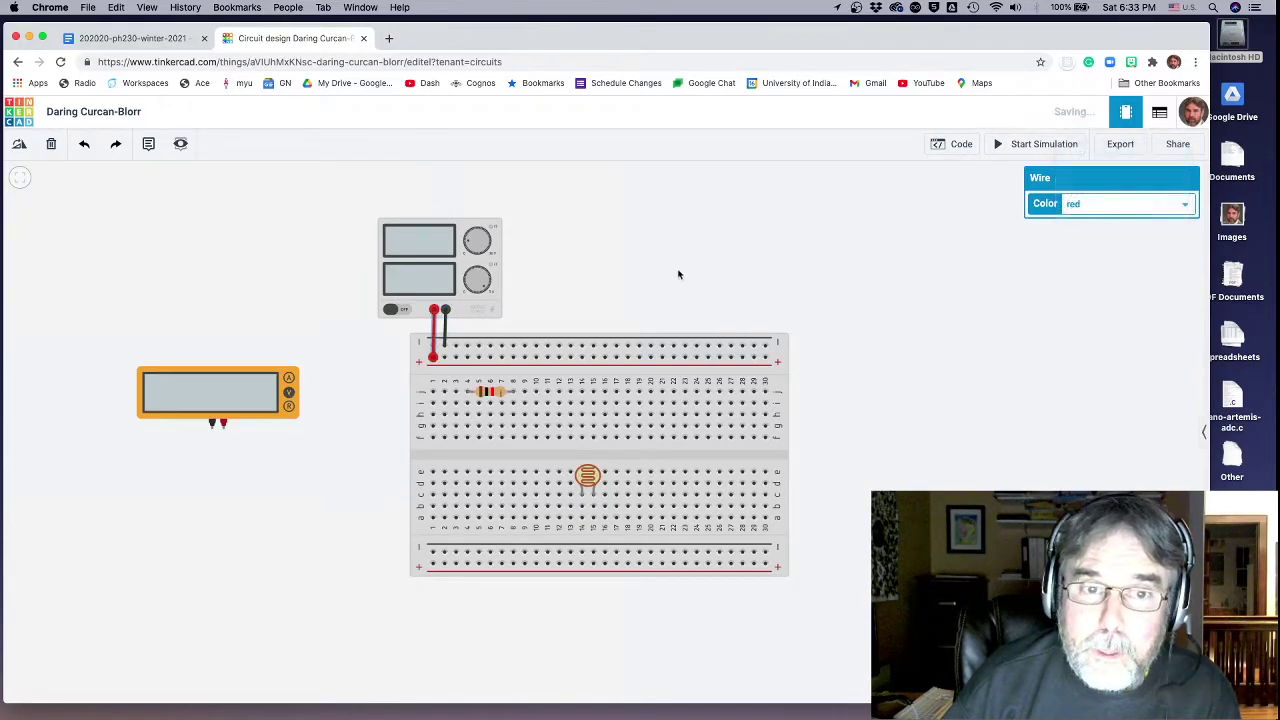
click(600, 282)
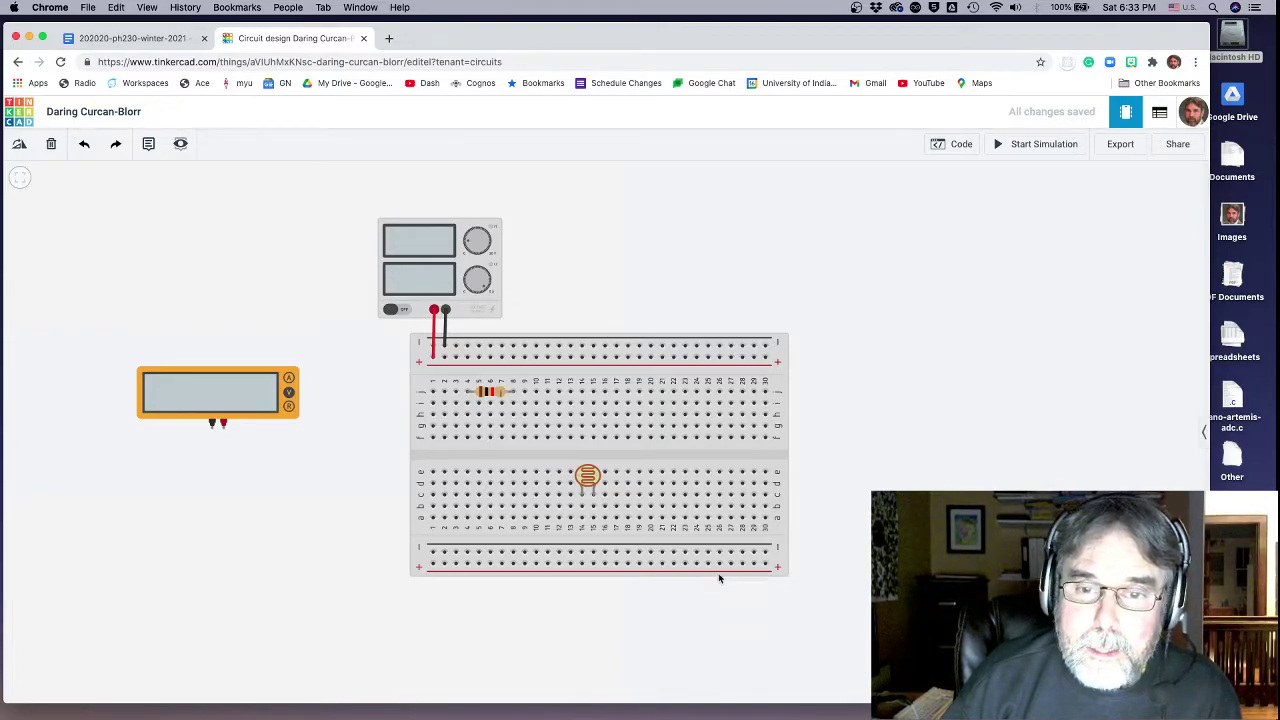
Step: Draw two jumpers from the top rails to the bottom rails at the right end; lower the resistor a row
click(766, 358)
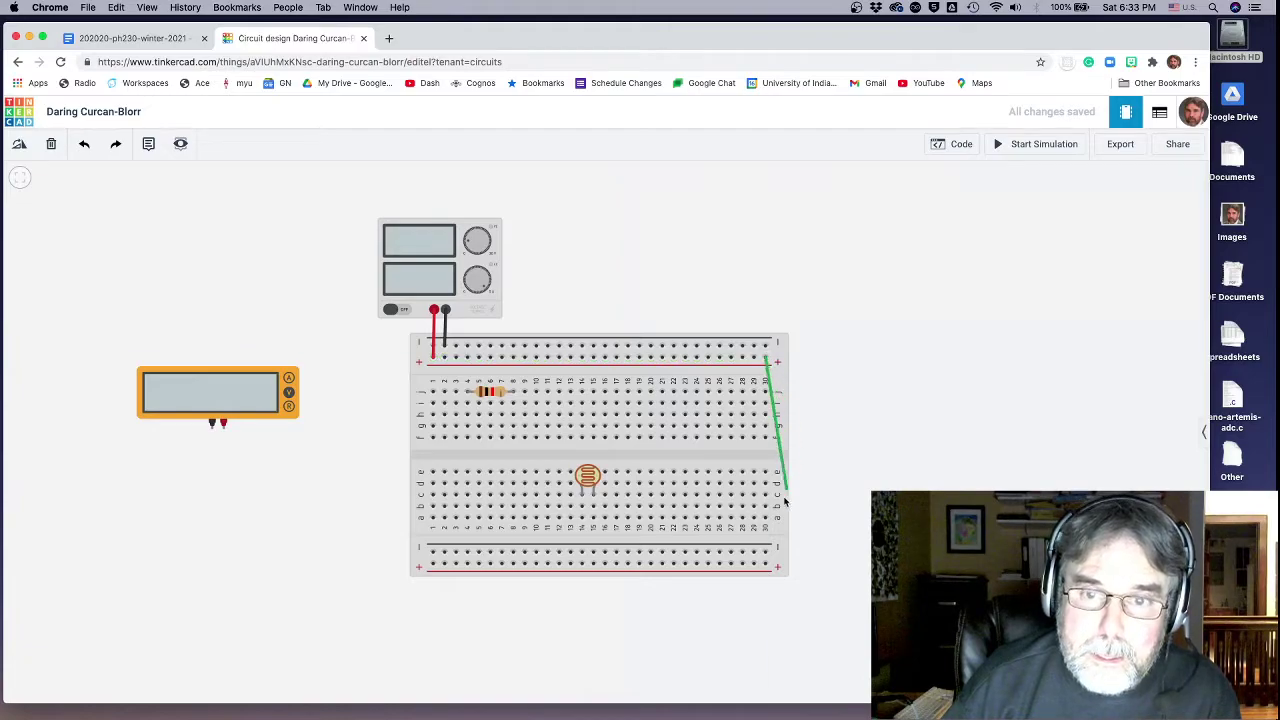
click(766, 565)
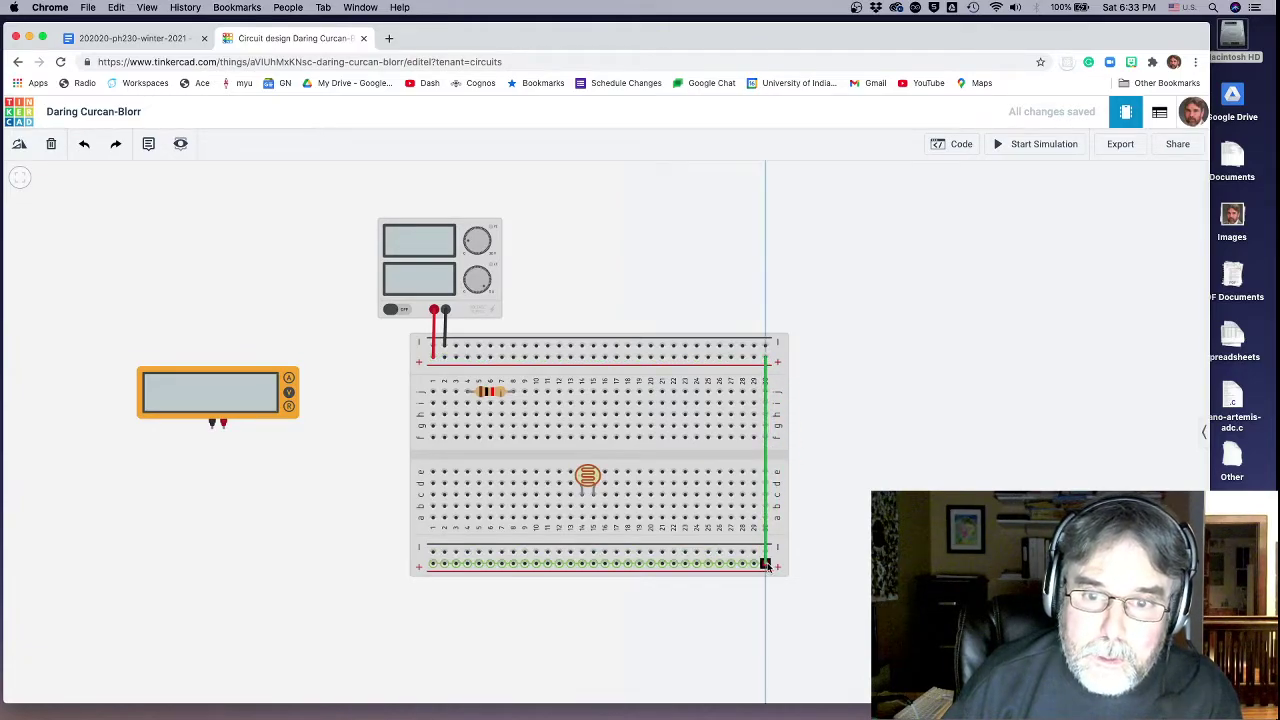
click(754, 348)
click(755, 553)
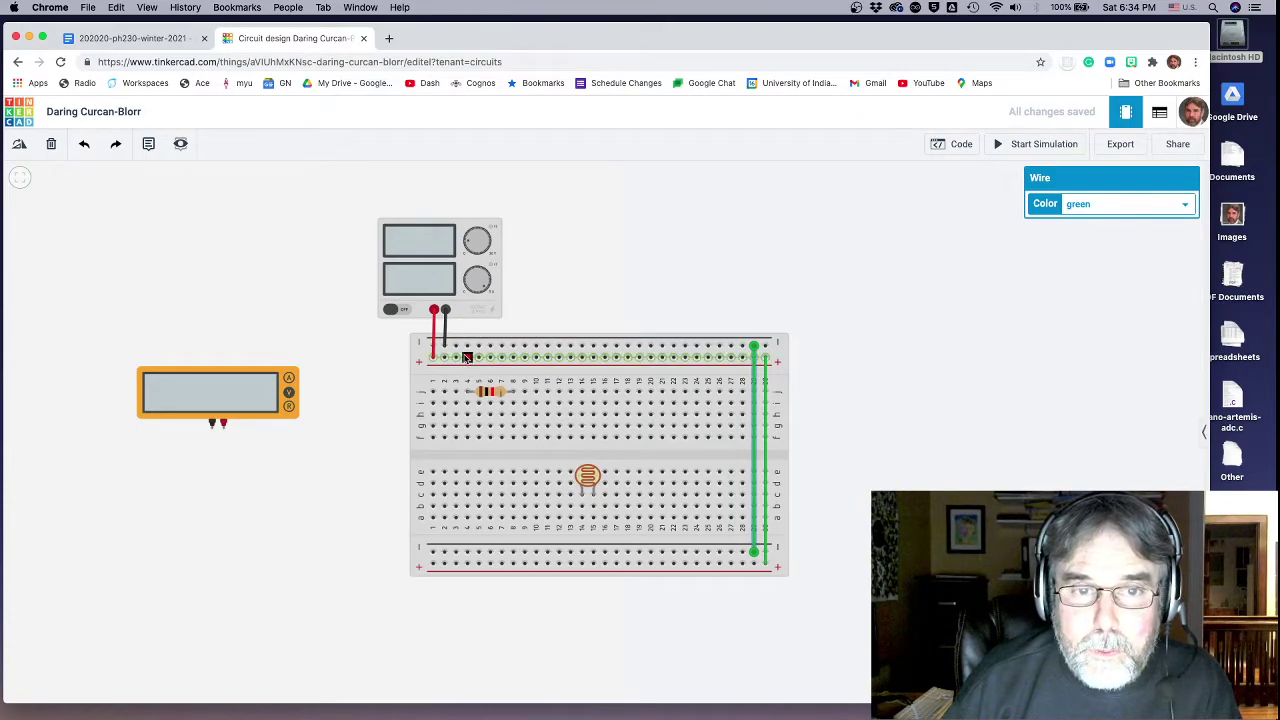
drag(488, 391, 490, 402)
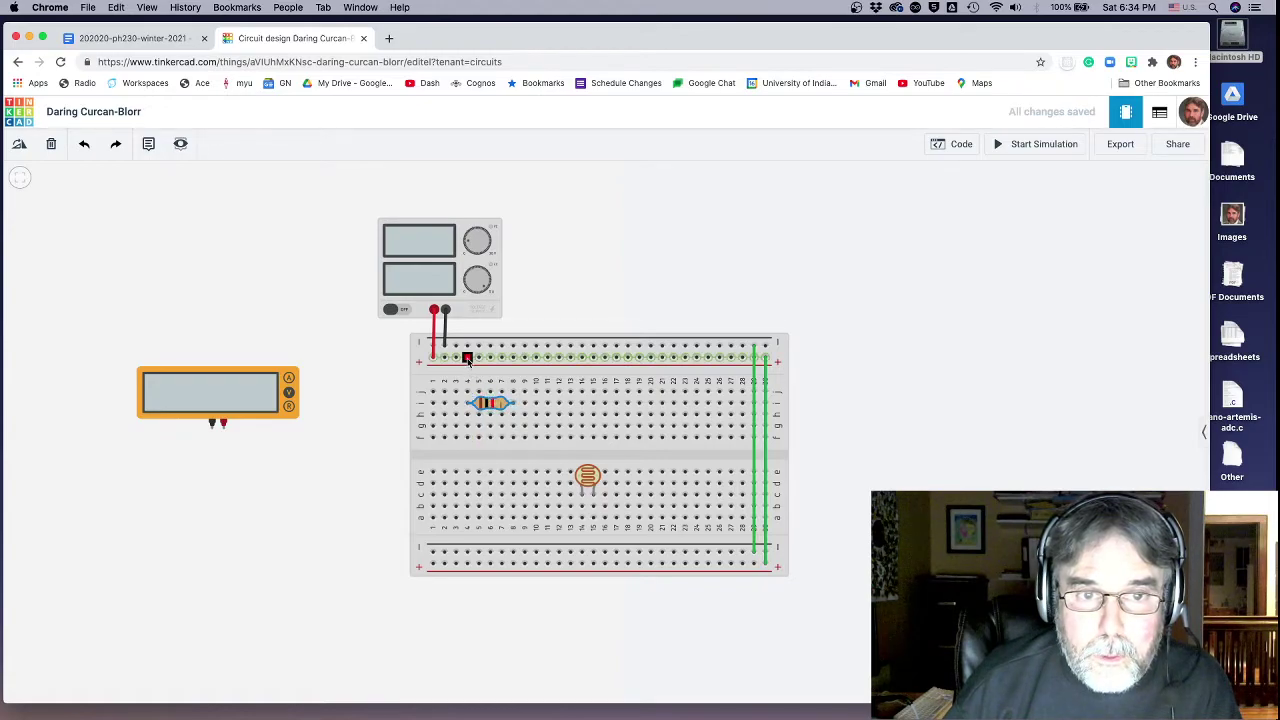
Step: Wire the top positive rail to the resistor and carry column 8 across to the lower half
click(467, 359)
click(467, 392)
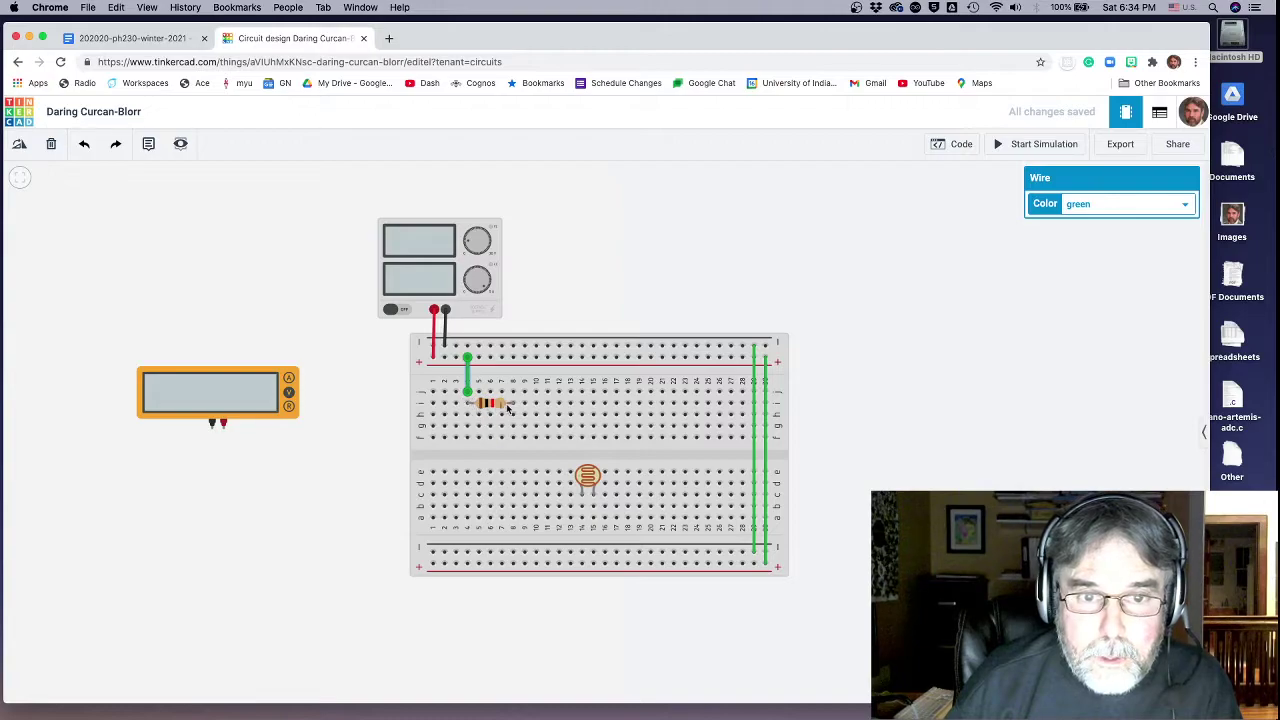
drag(515, 406, 514, 441)
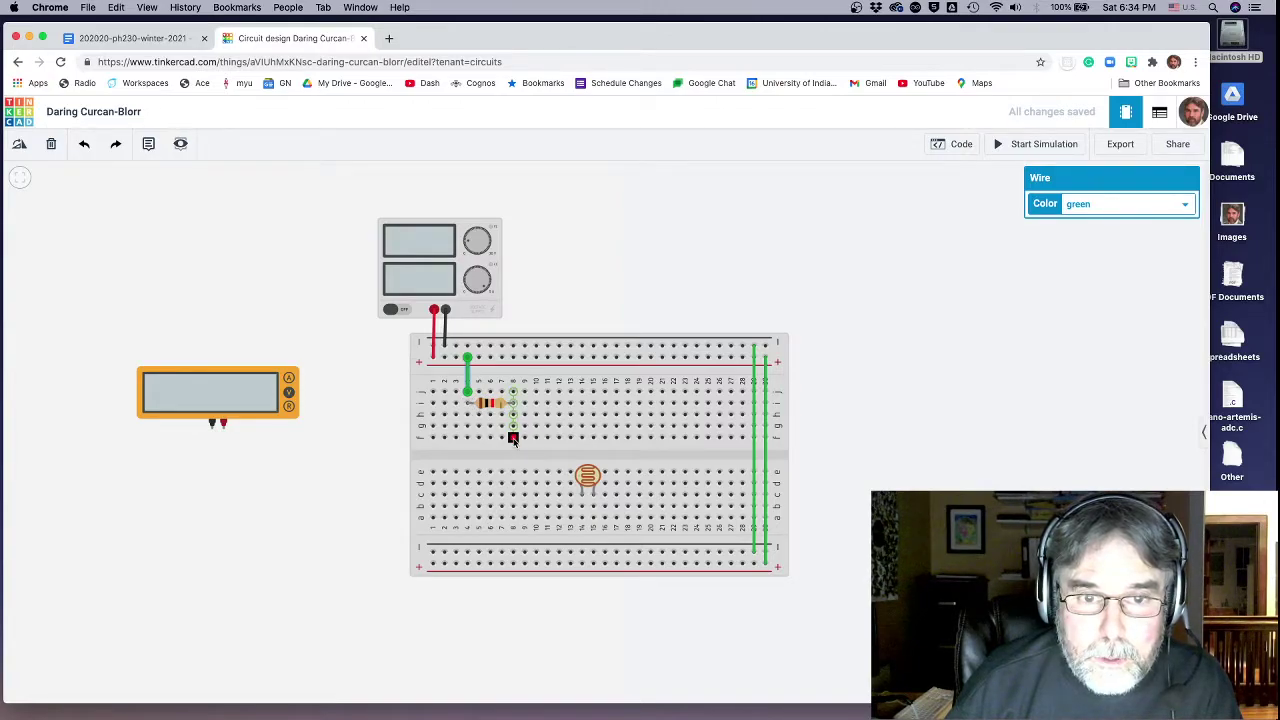
click(513, 440)
click(513, 472)
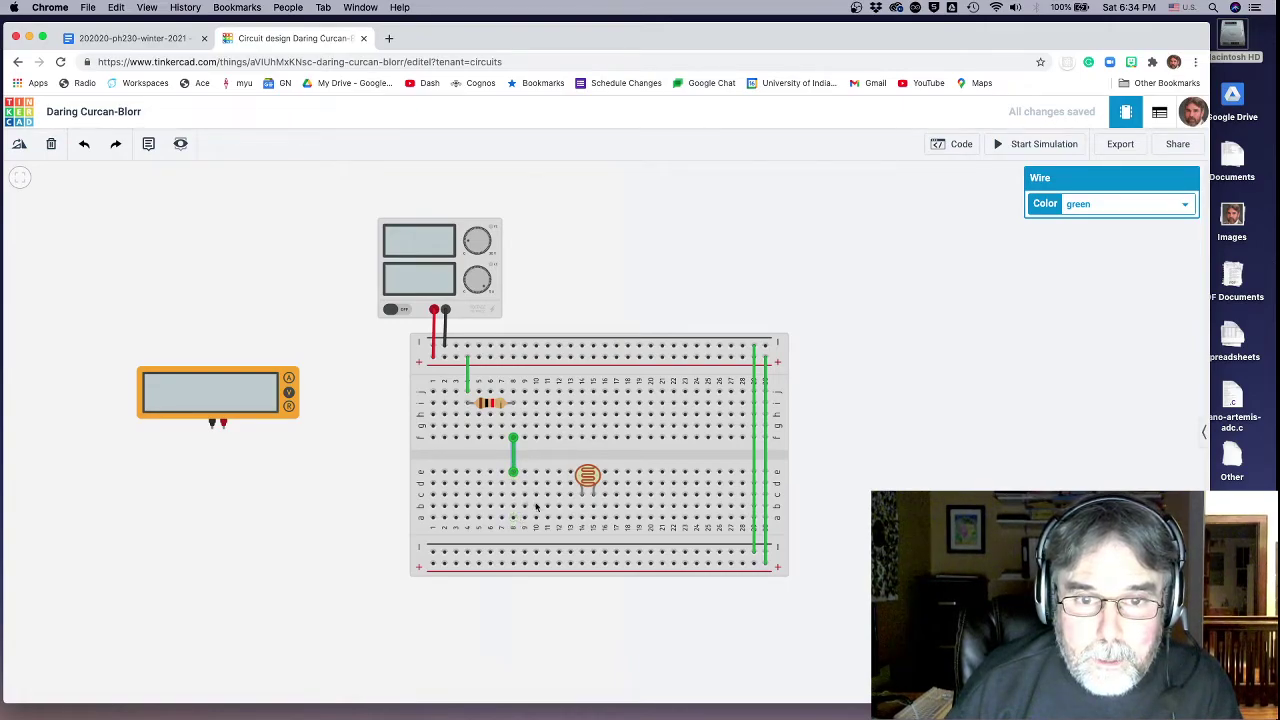
Step: Link the photoresistor to column 8 and wire its other lead to the bottom rail
click(582, 506)
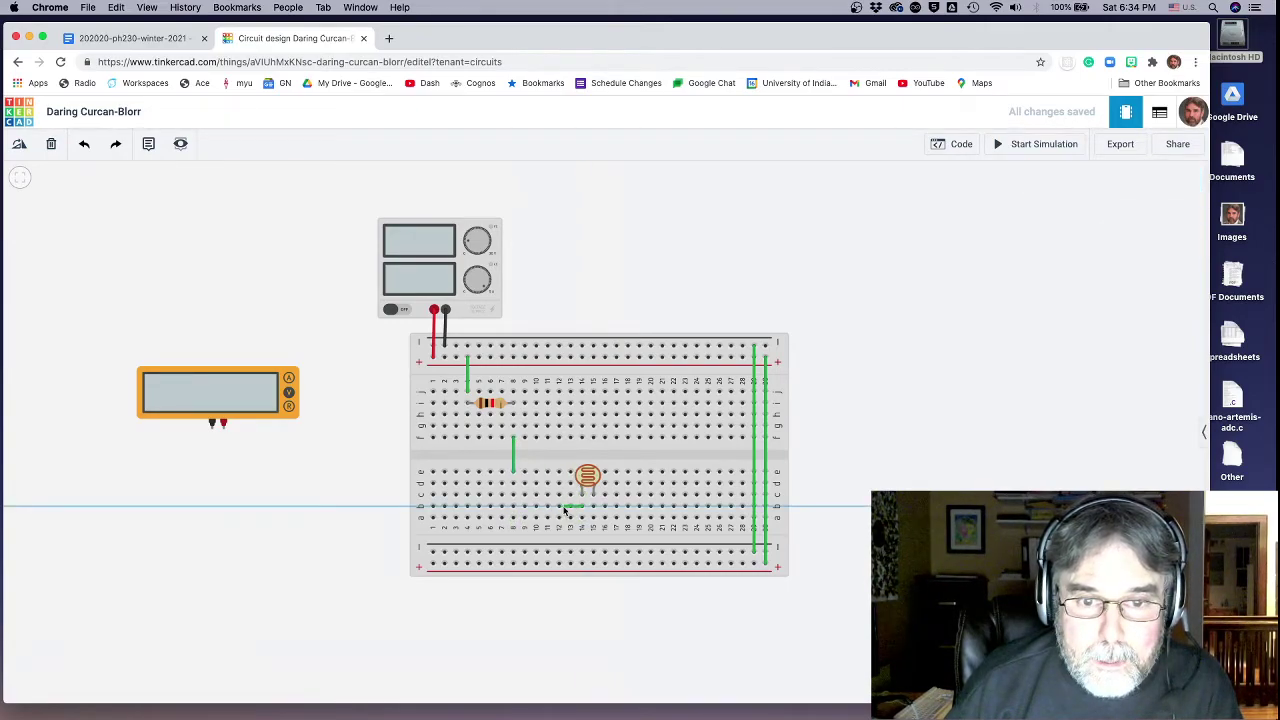
click(513, 506)
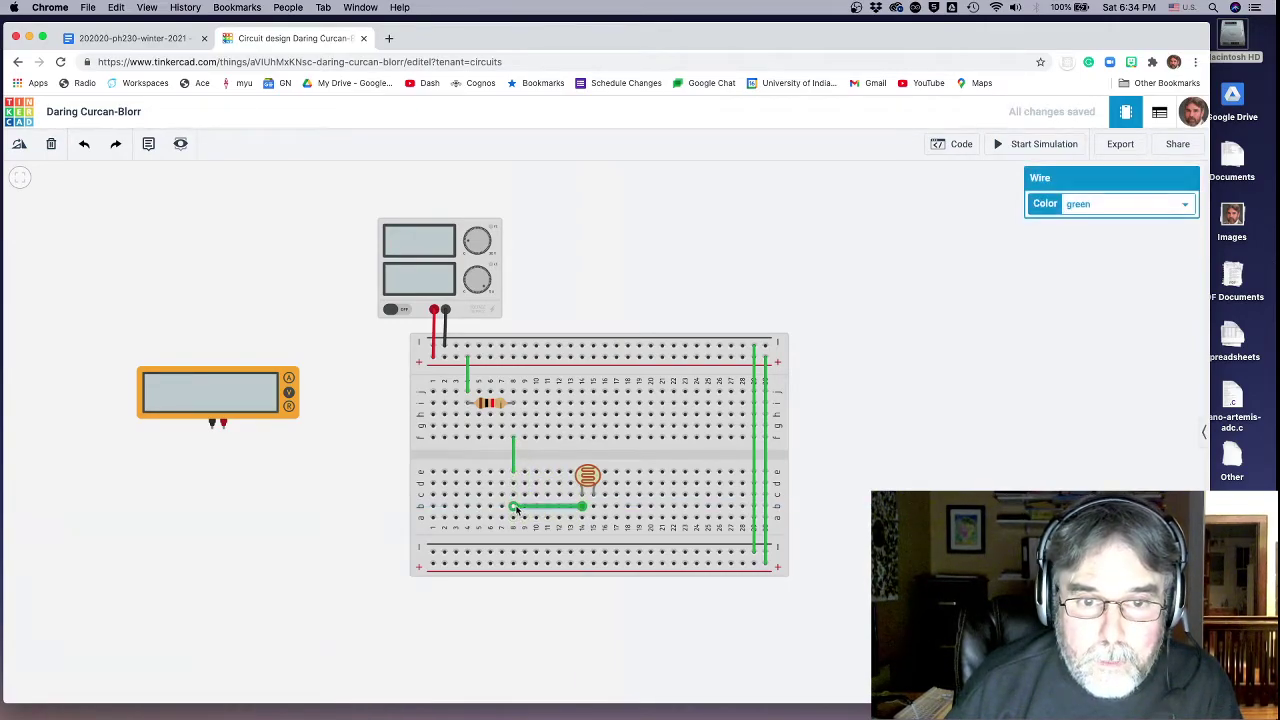
click(594, 518)
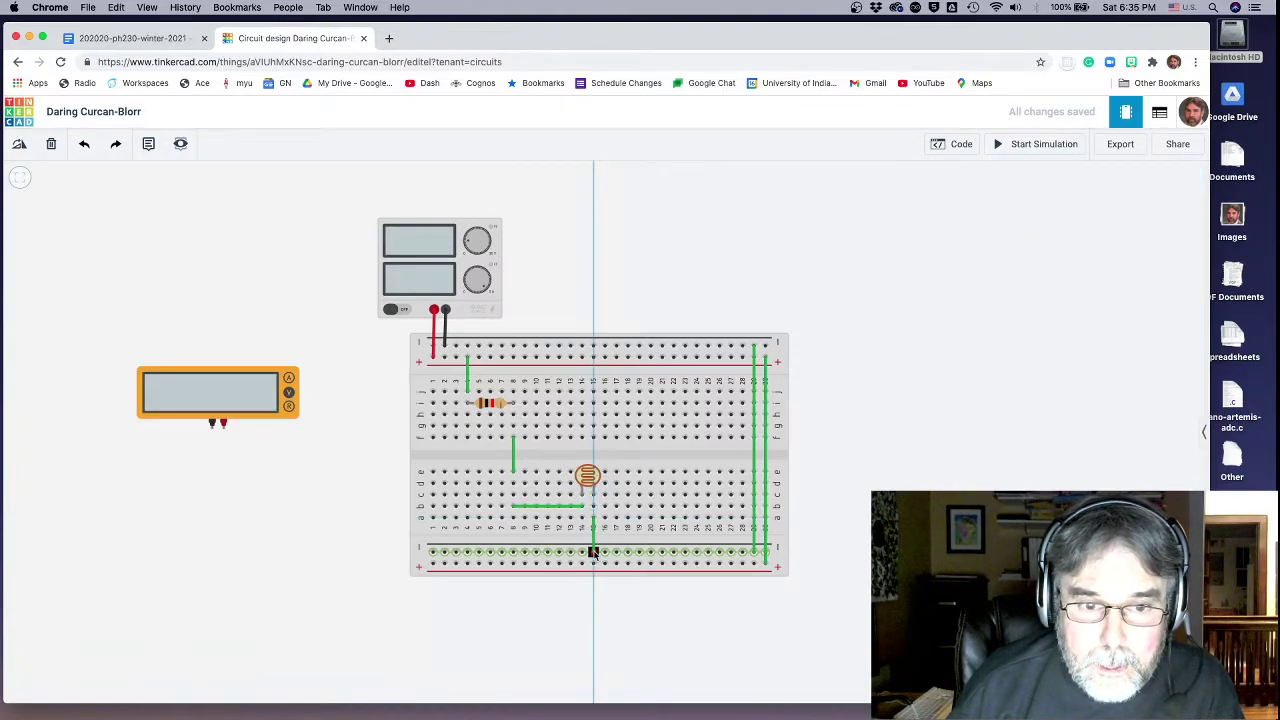
click(594, 553)
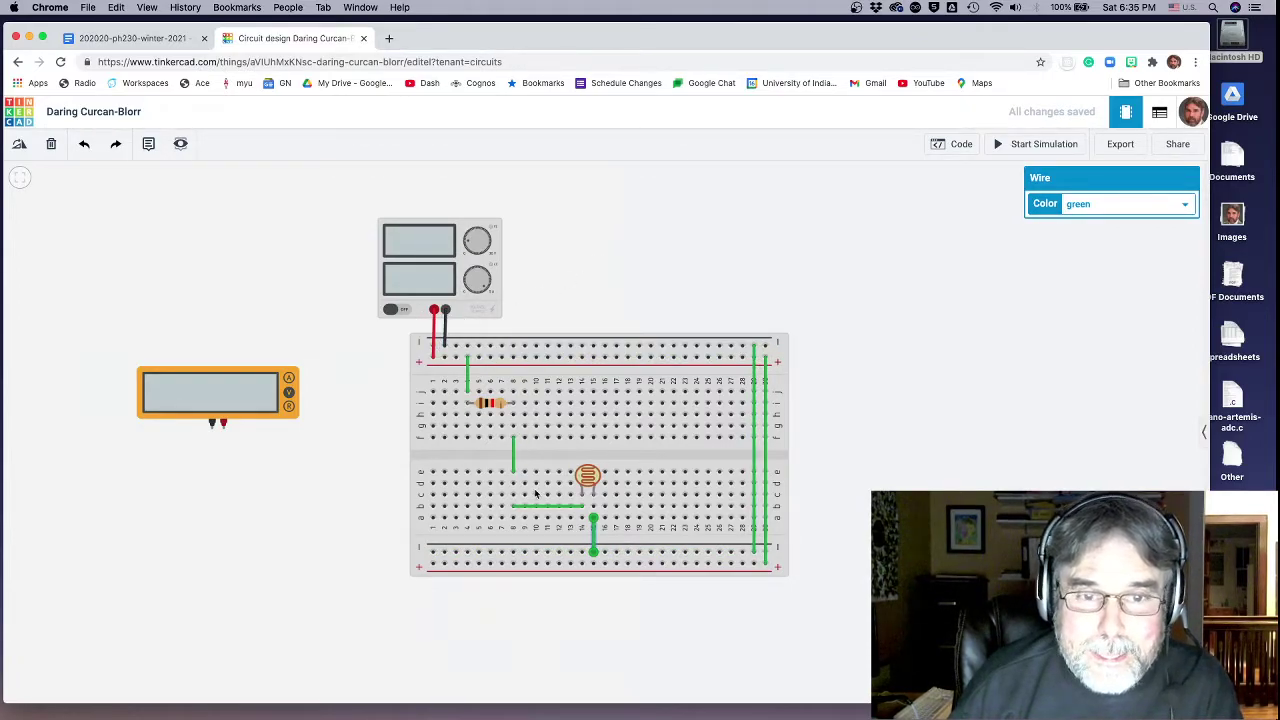
Step: Confirm the resistor is 1 kΩ, then move the multimeter beside the breadboard
click(493, 405)
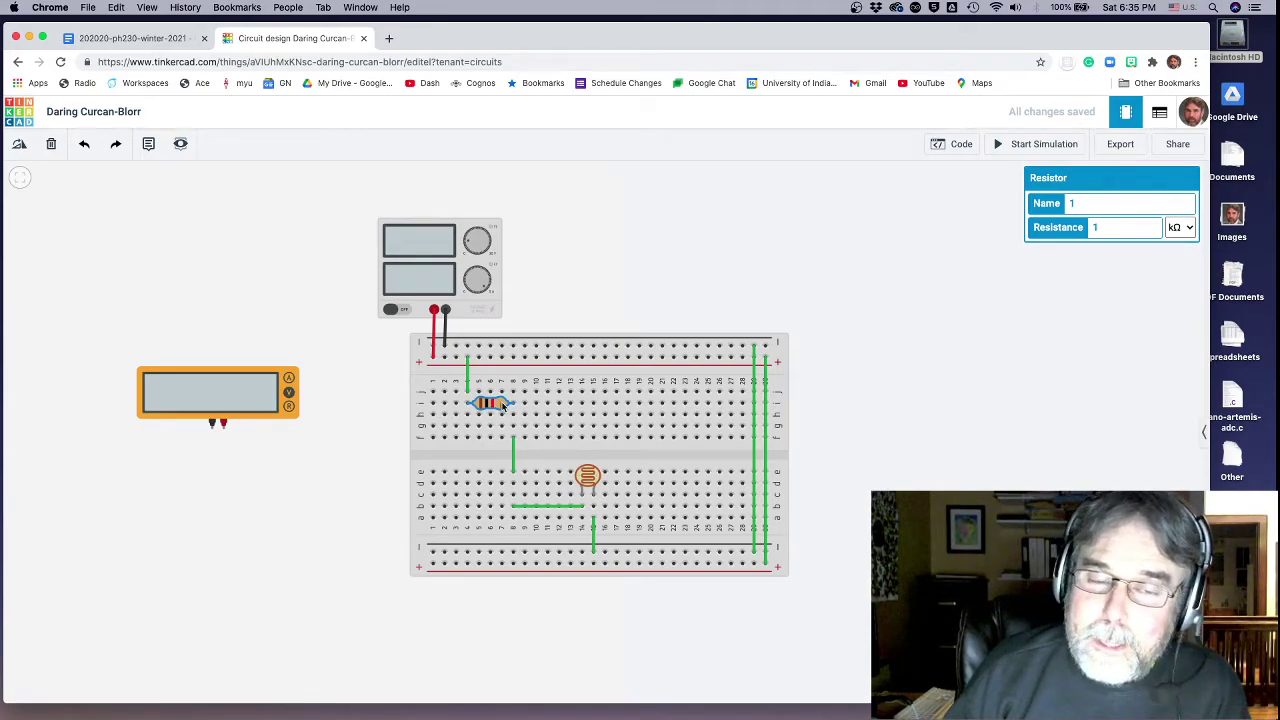
click(564, 302)
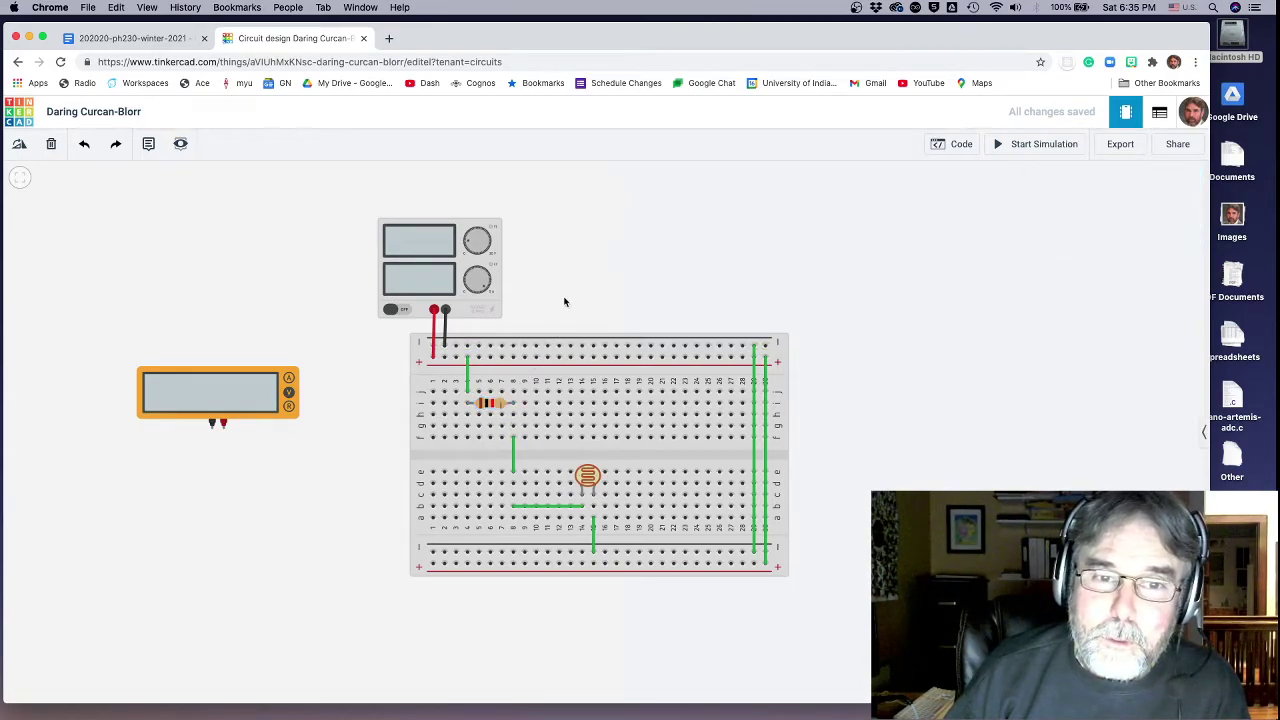
click(500, 405)
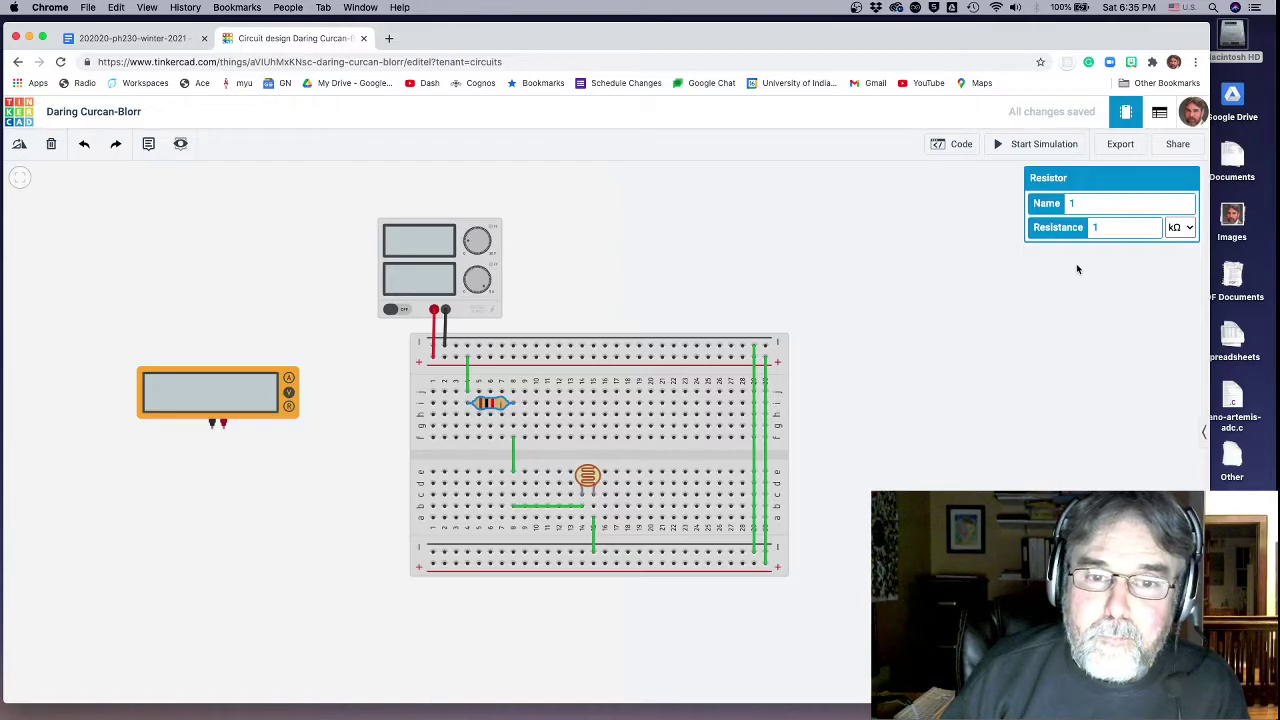
click(694, 240)
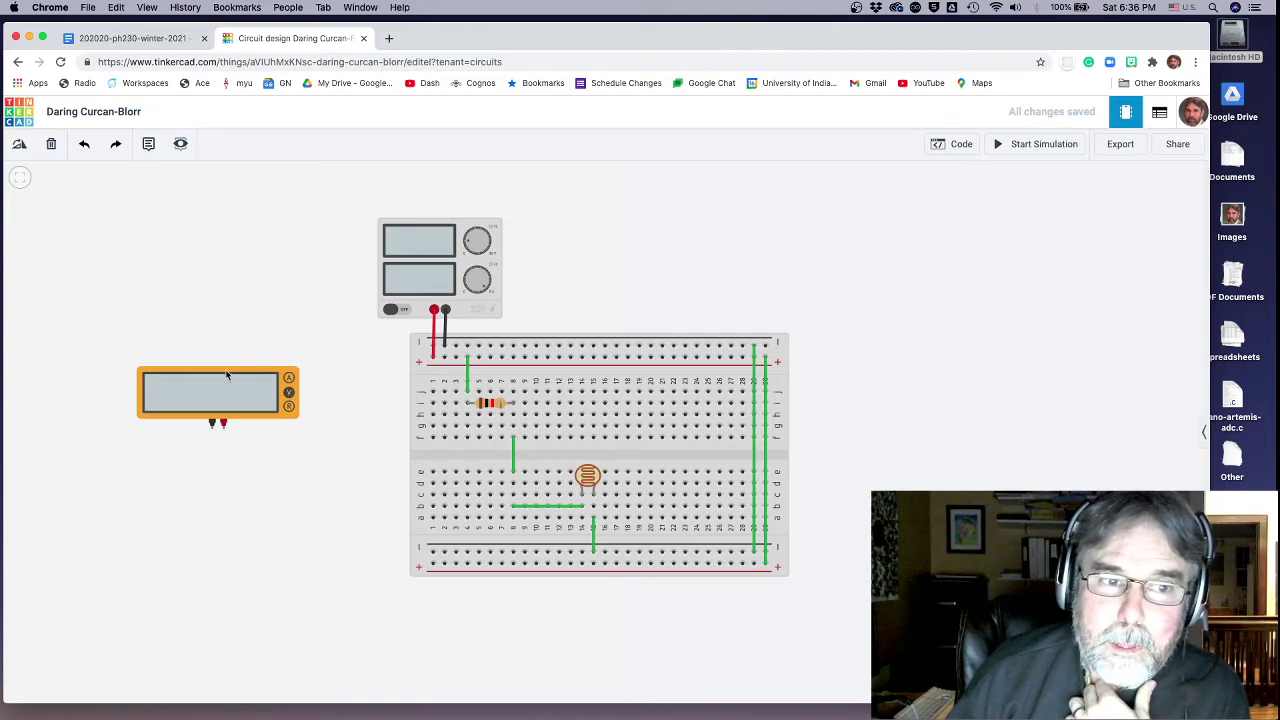
drag(242, 376, 309, 406)
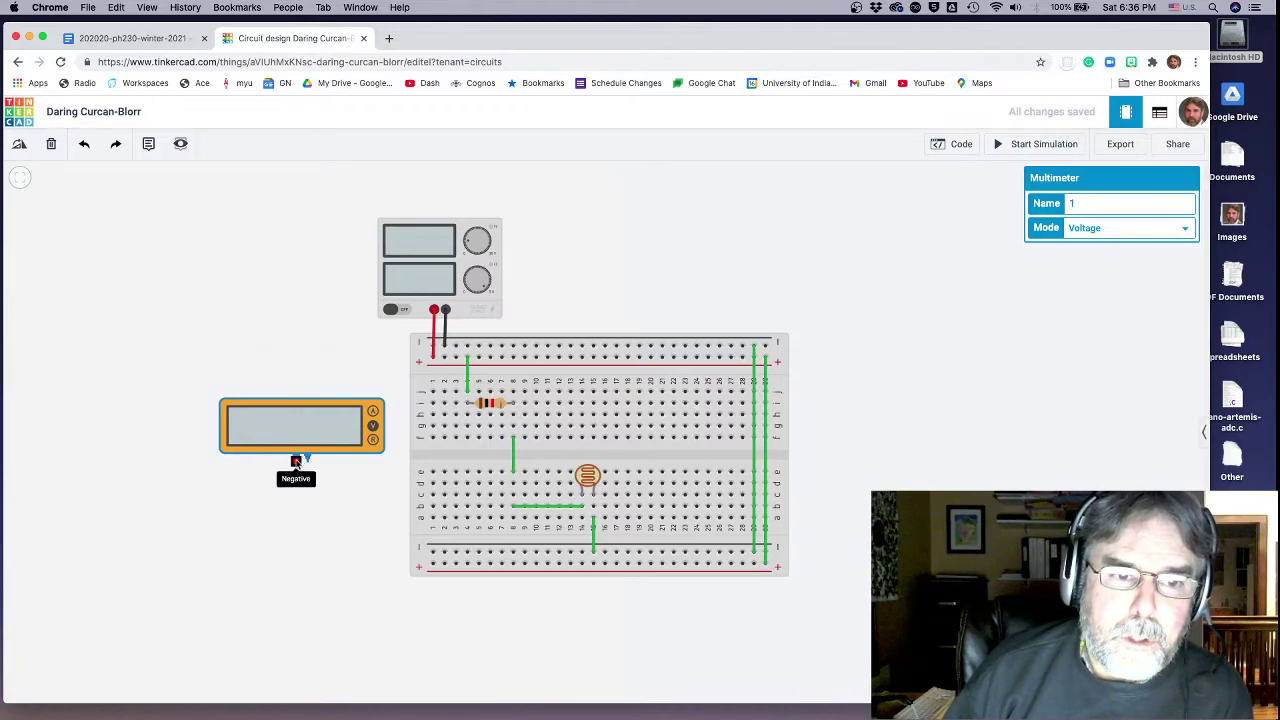
Step: Wire the multimeter's negative terminal to the bottom rail
click(296, 461)
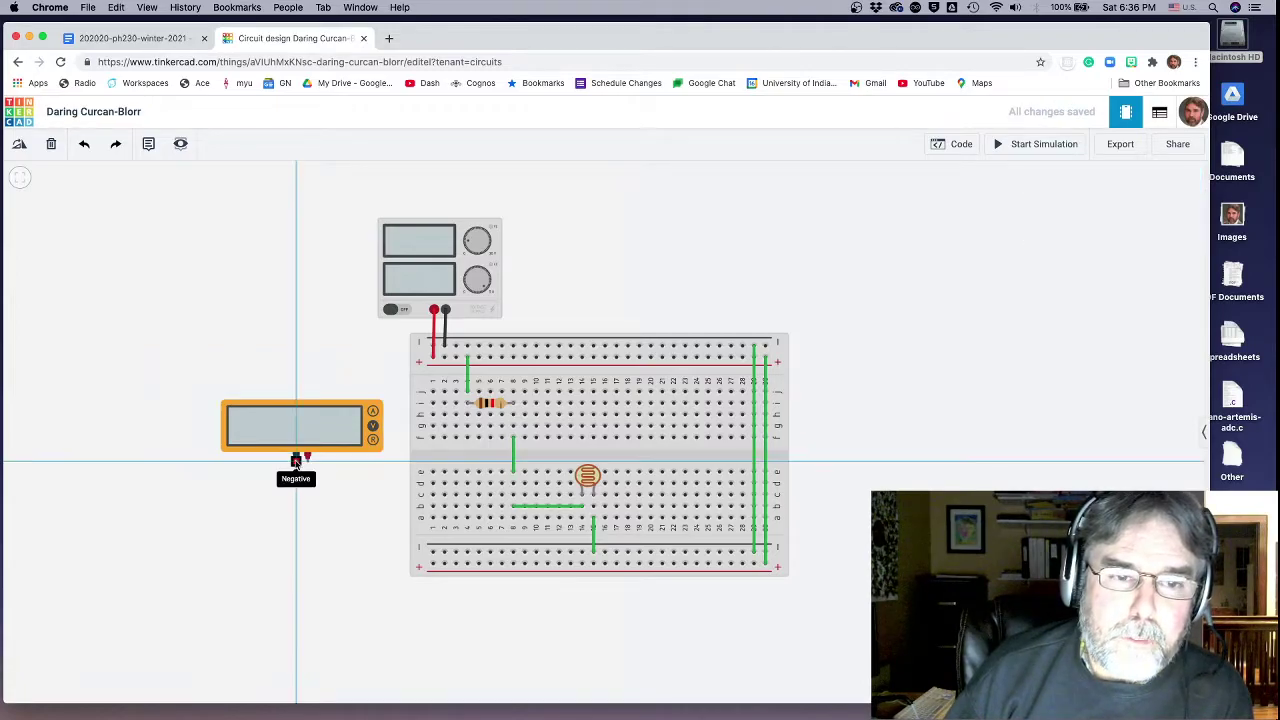
click(296, 549)
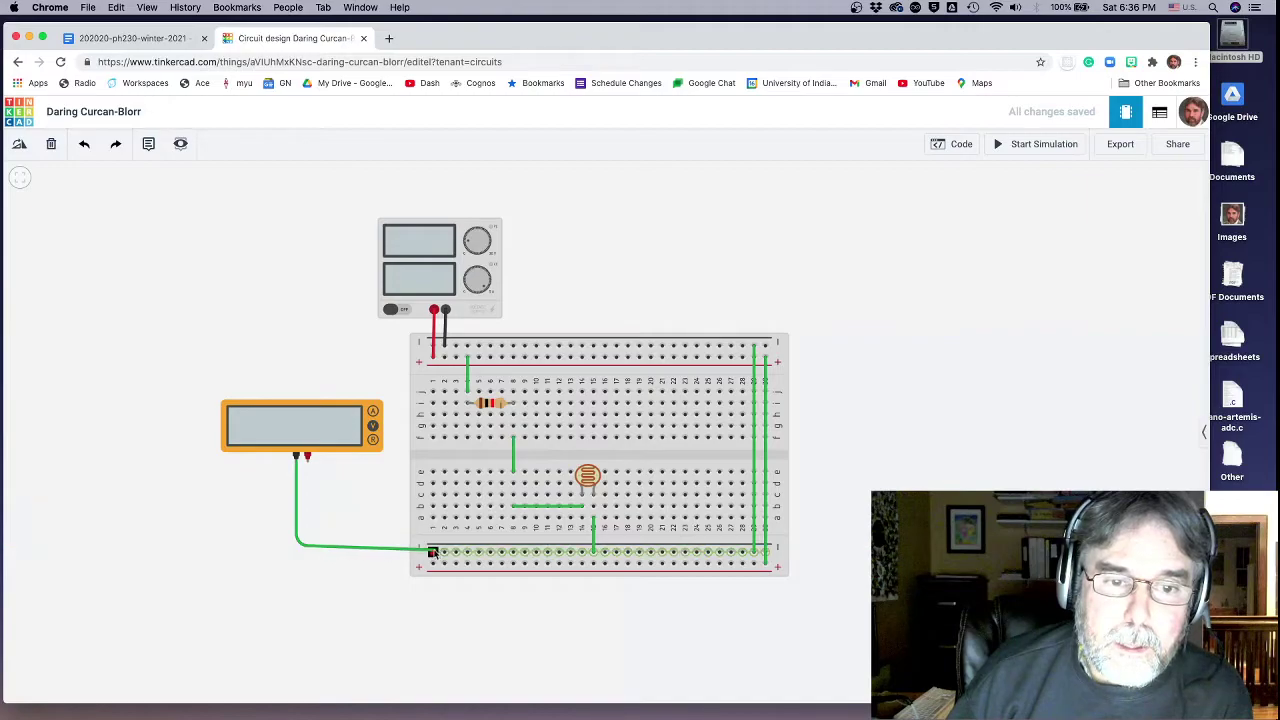
click(432, 552)
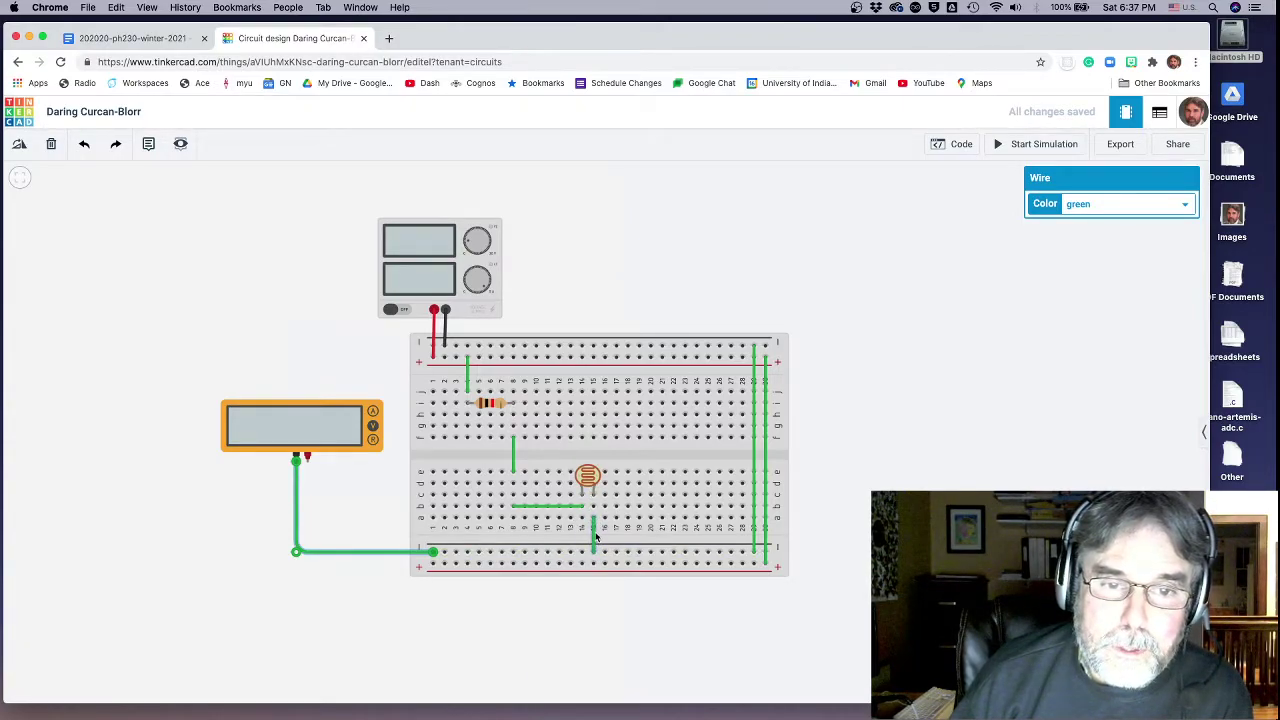
Step: Wire the multimeter's positive terminal to the column 8 junction and straighten the lead
click(307, 457)
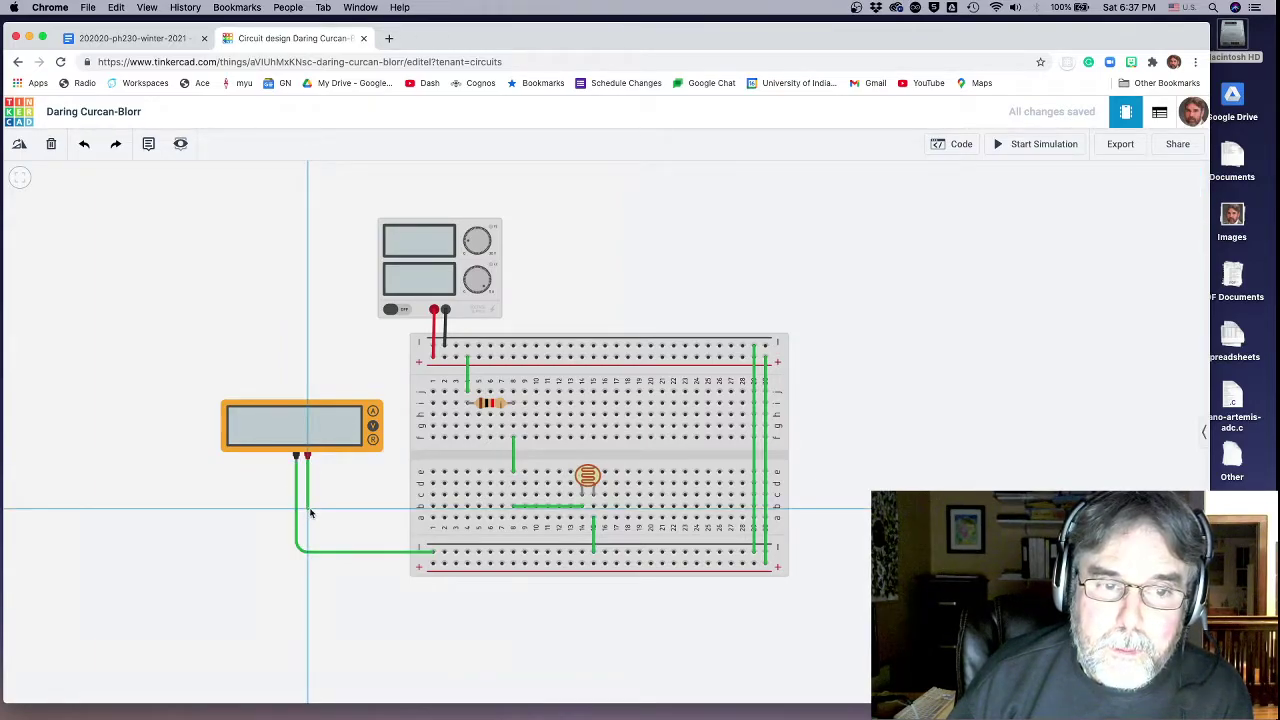
click(308, 506)
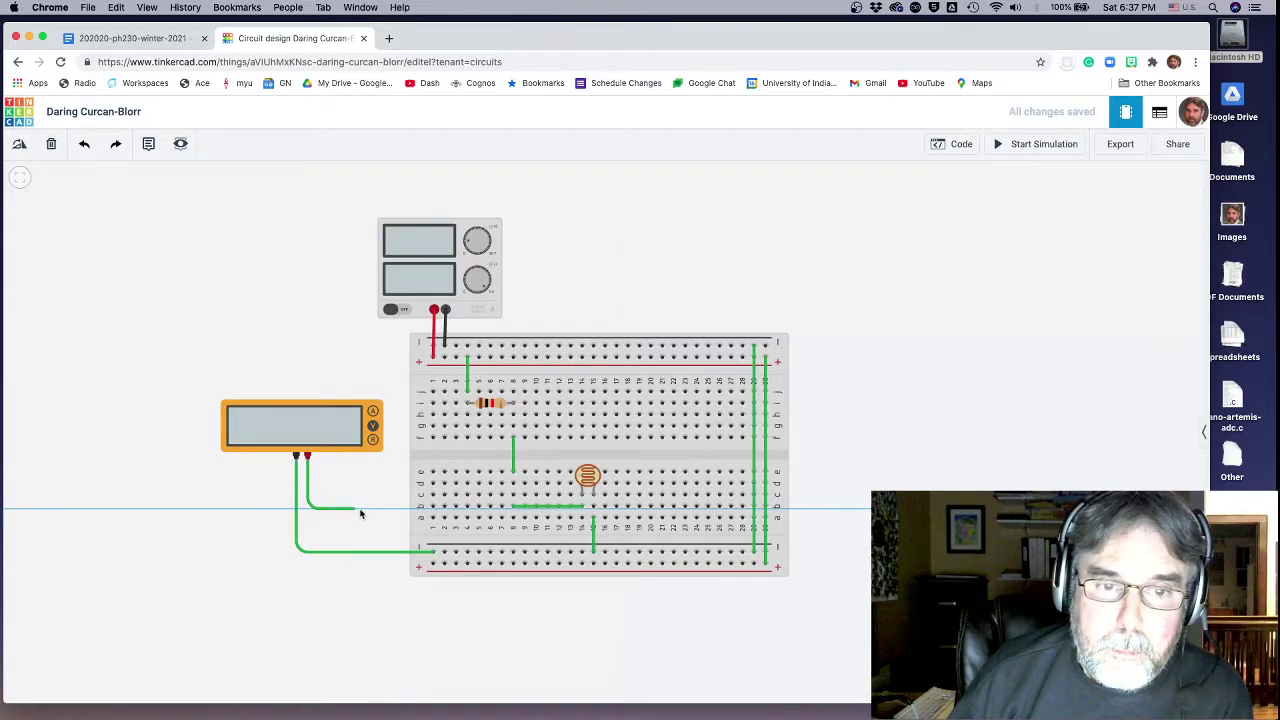
click(513, 495)
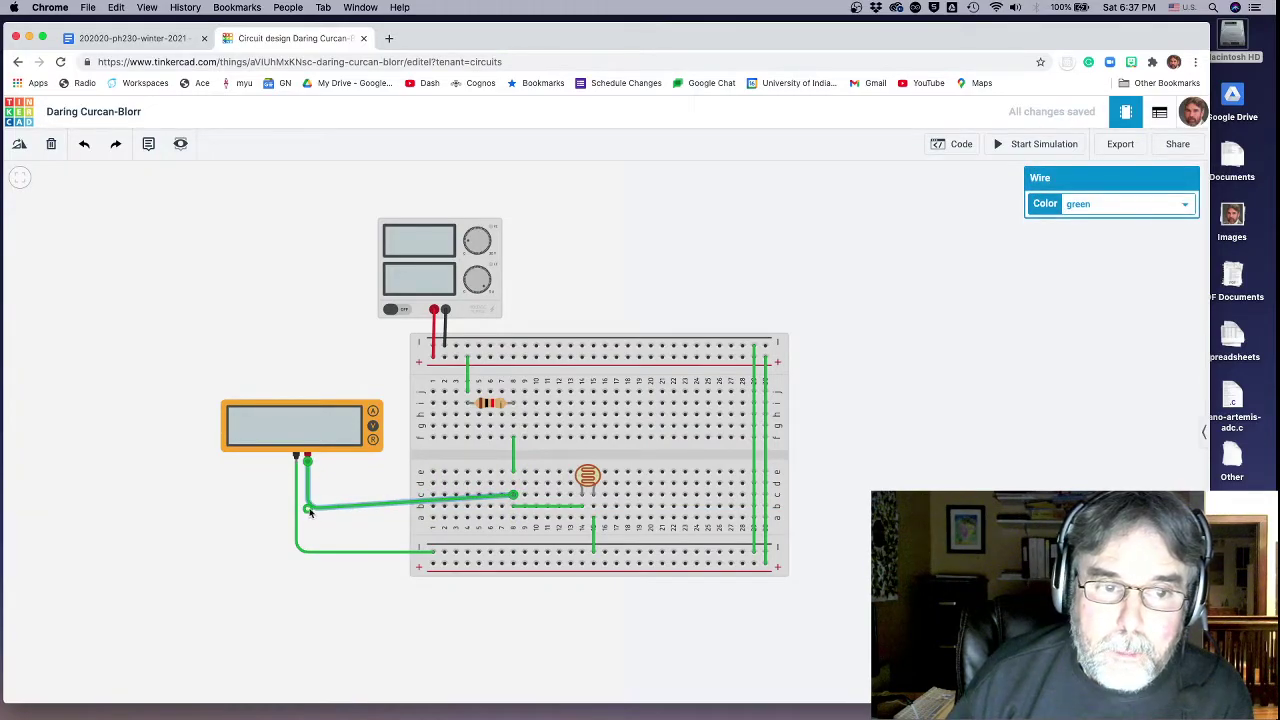
drag(309, 508, 308, 495)
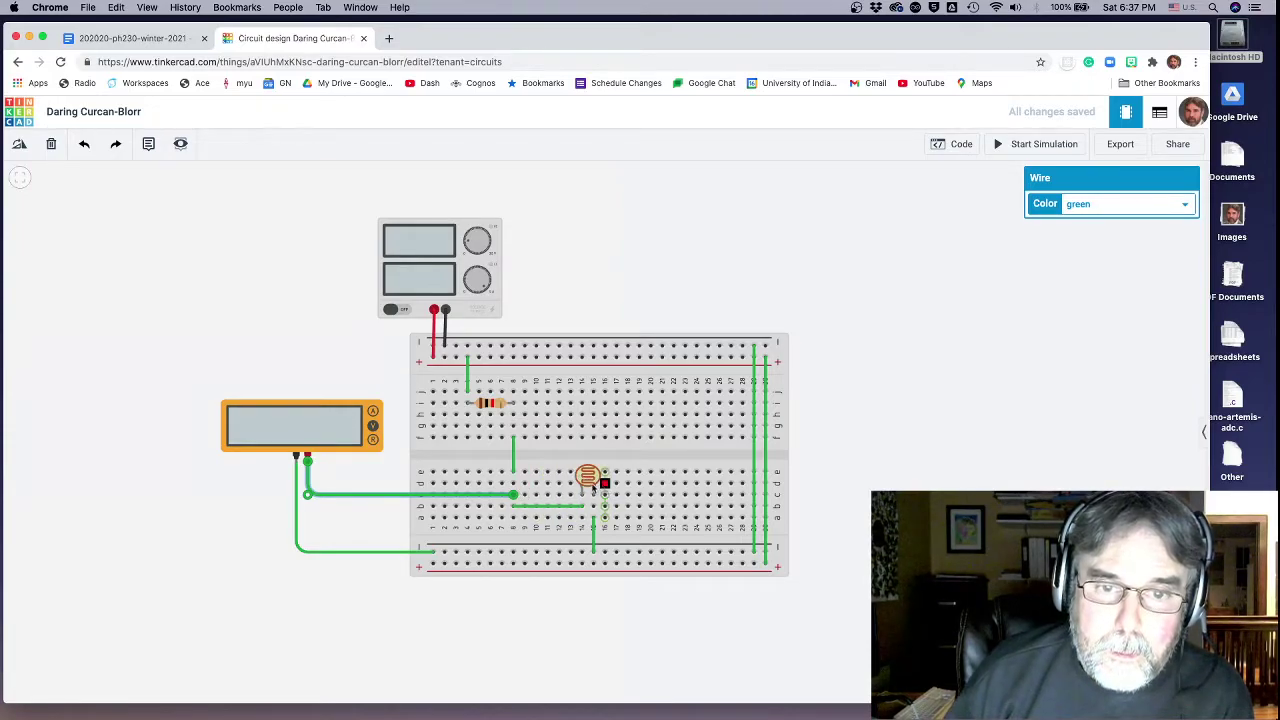
Step: Check the resistor, 5 V supply and meter settings, shift the resistor lead, and start simulation
click(500, 408)
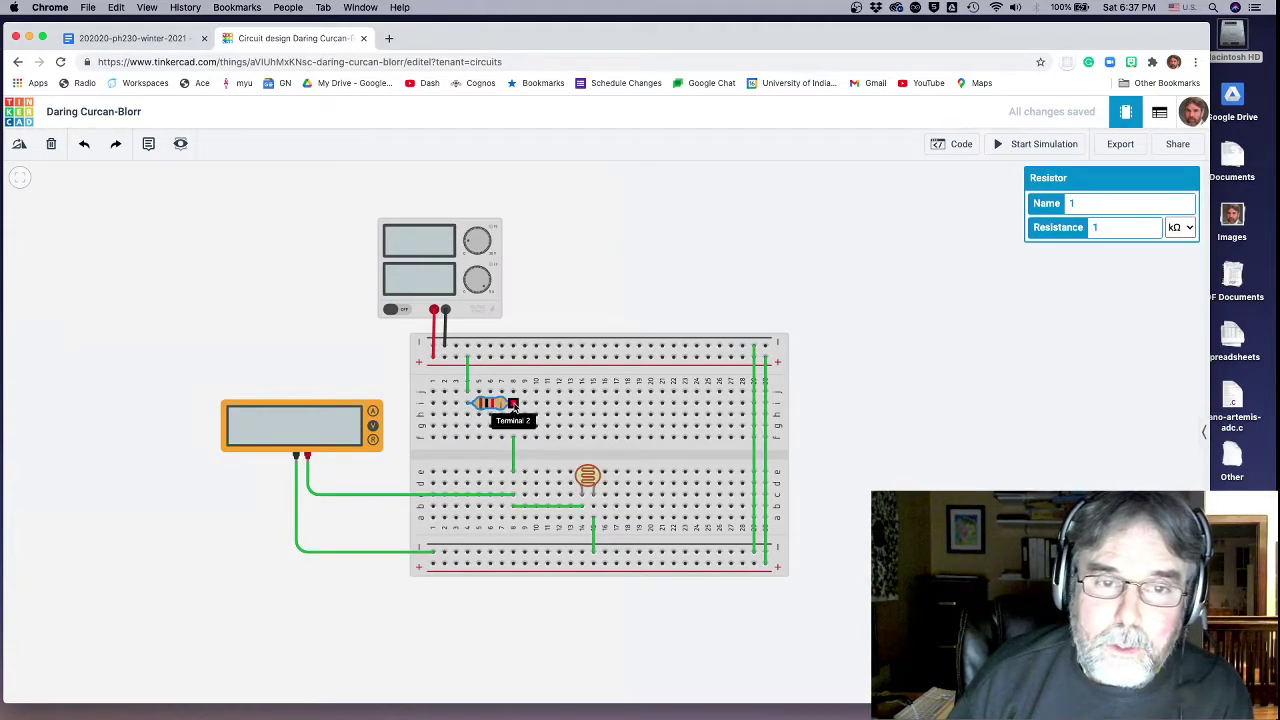
click(414, 224)
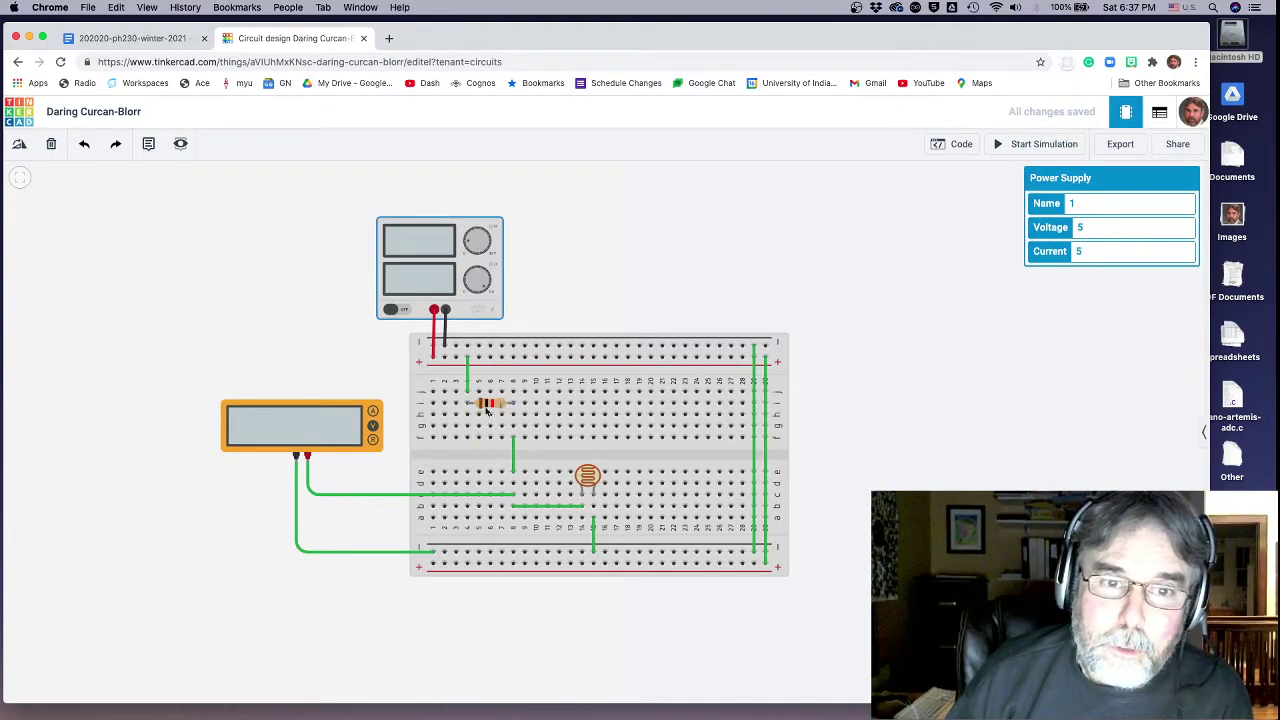
drag(488, 406, 443, 383)
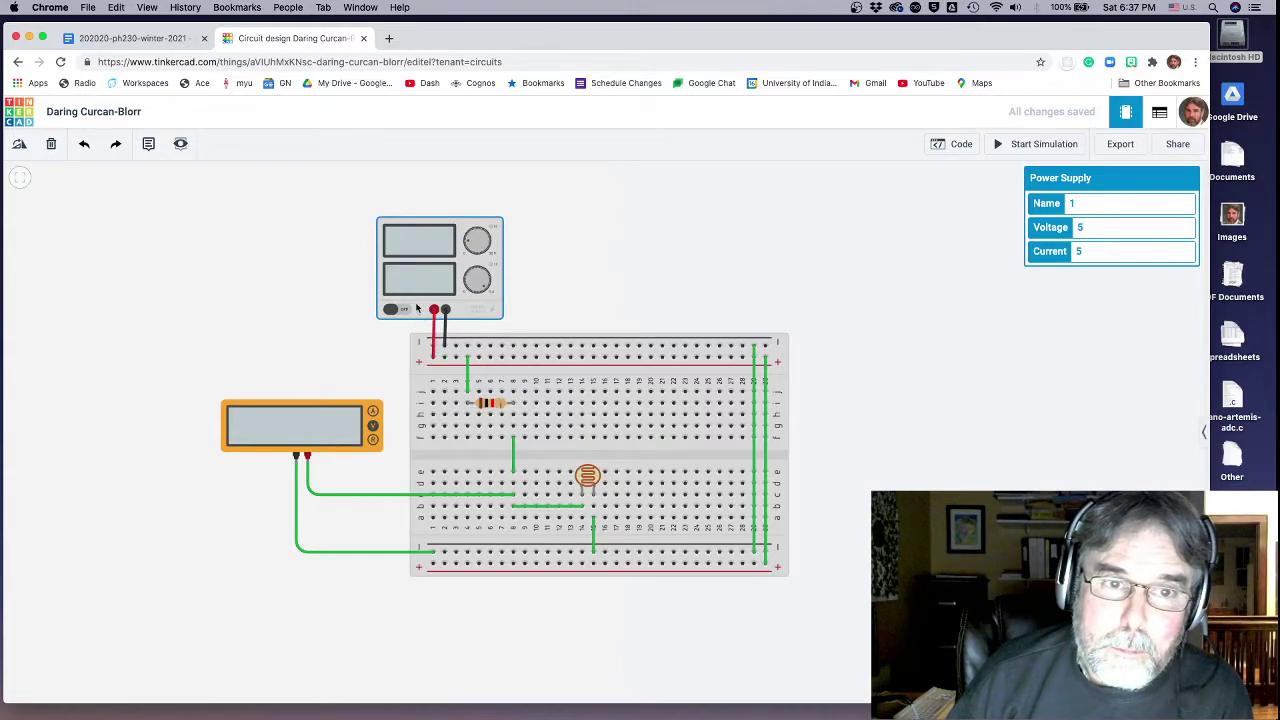
click(303, 409)
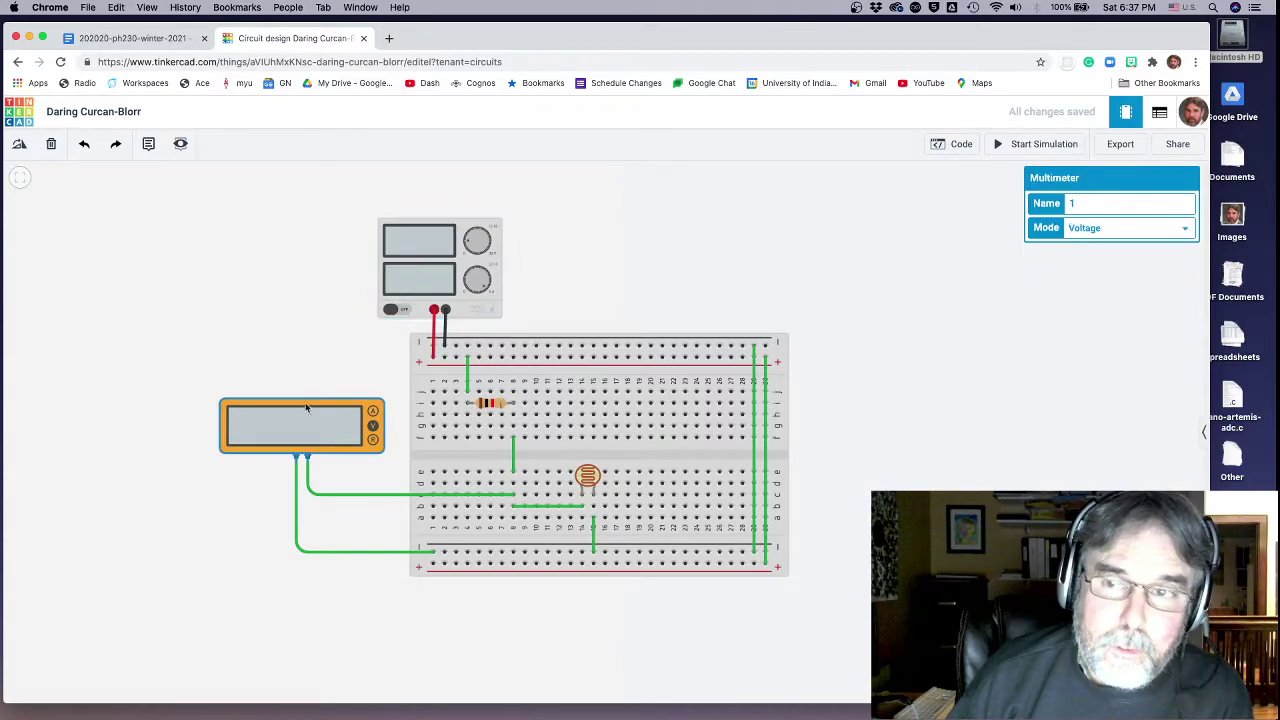
click(1035, 144)
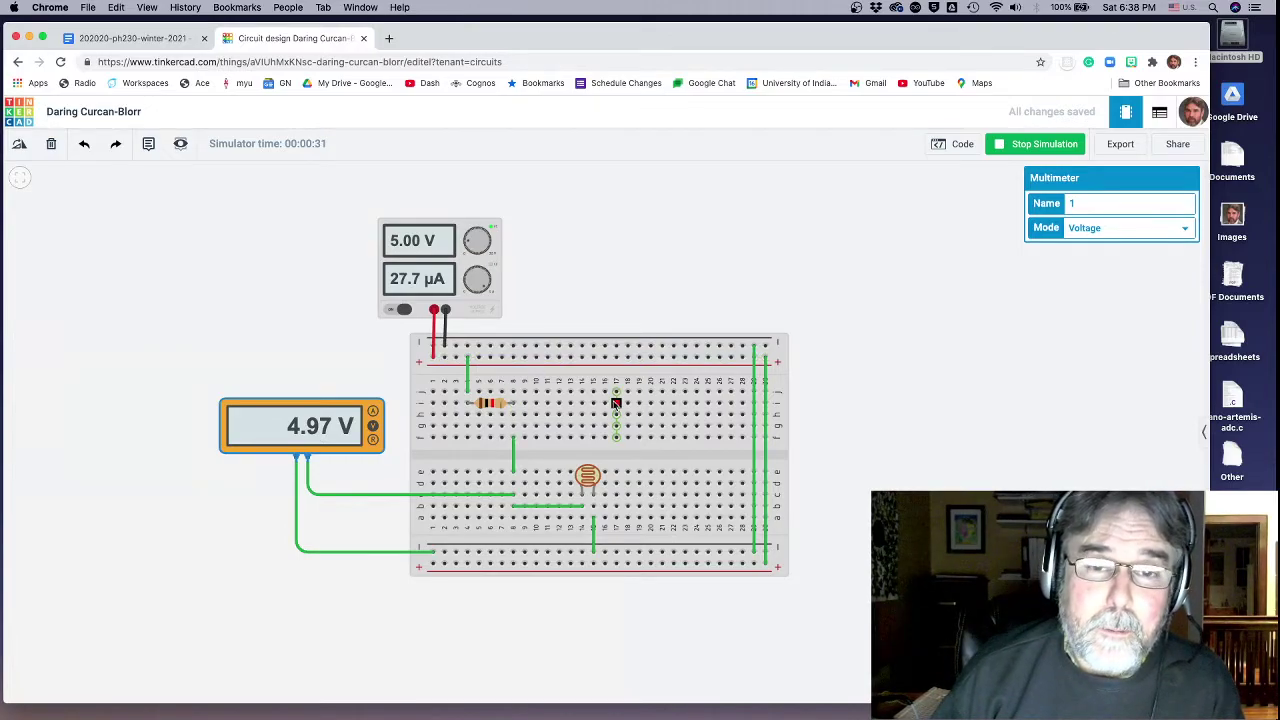
Step: Raise the photoresistor's light level so the meter drops to 2.19 V at 2.81 mA
click(588, 478)
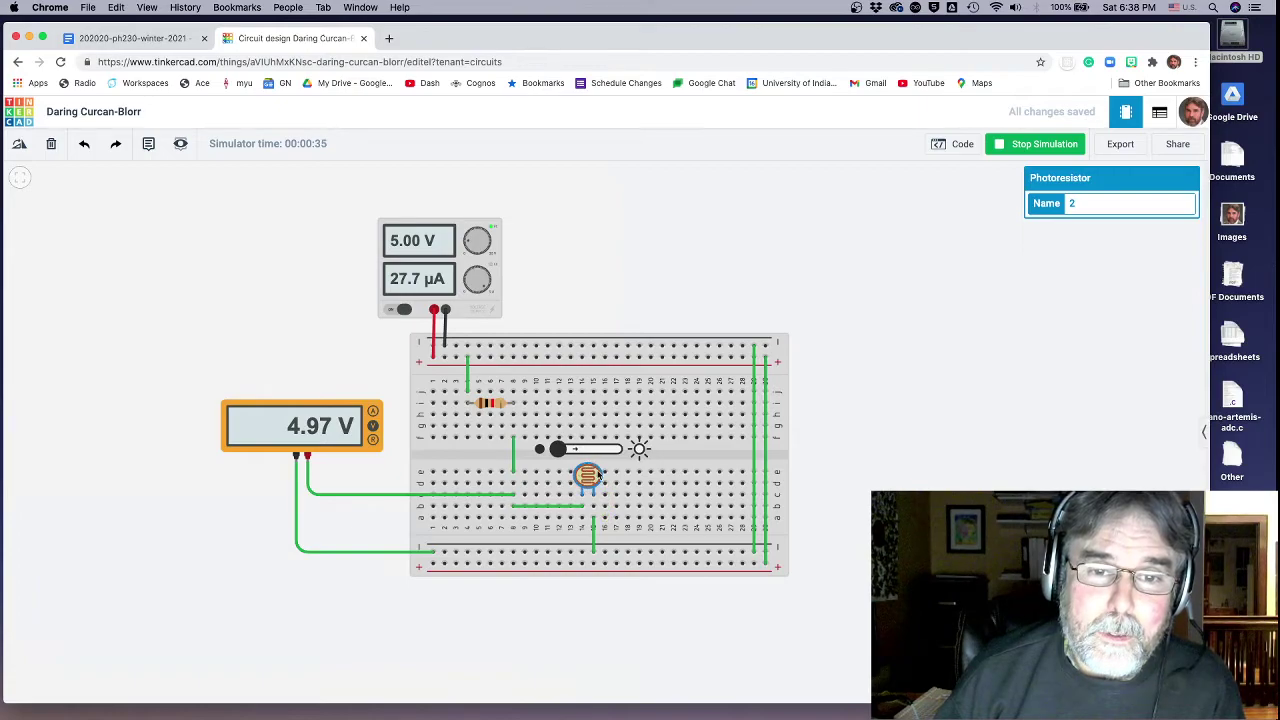
drag(563, 451, 594, 452)
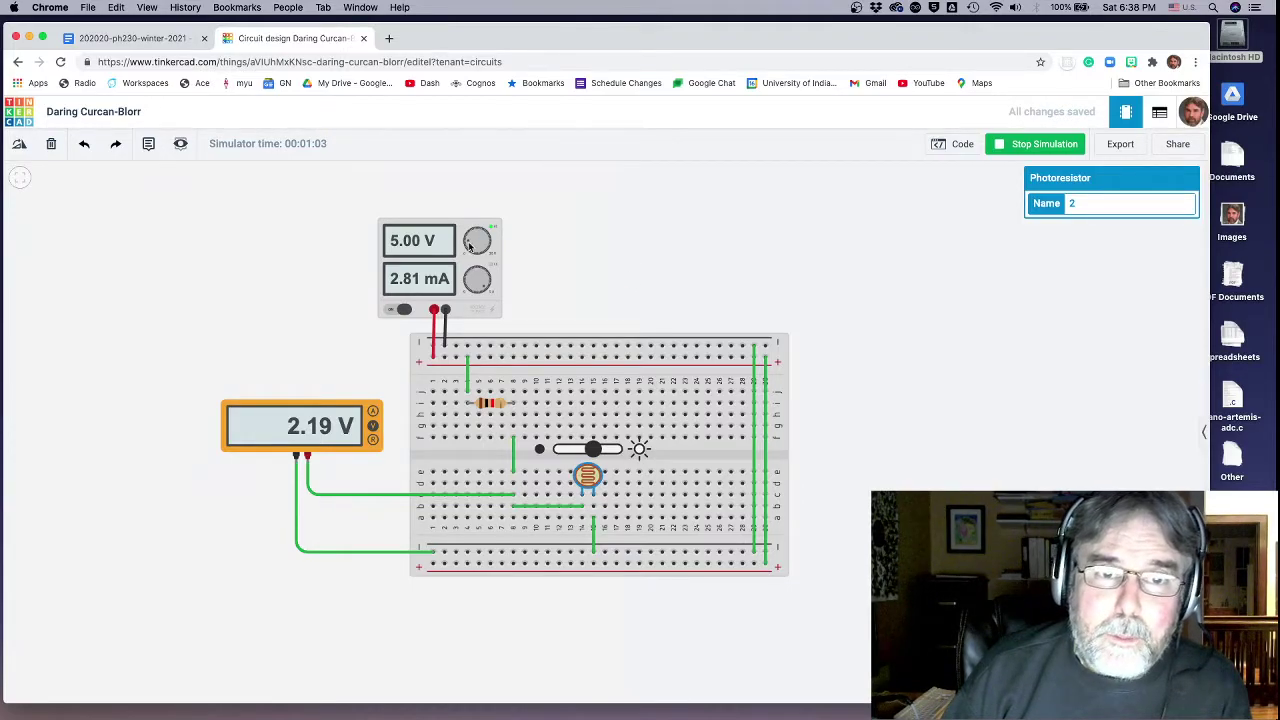
Step: Sweep the supply voltage from 0 V up to 10.8 V, watching the multimeter read 4.74 V
drag(467, 245, 531, 257)
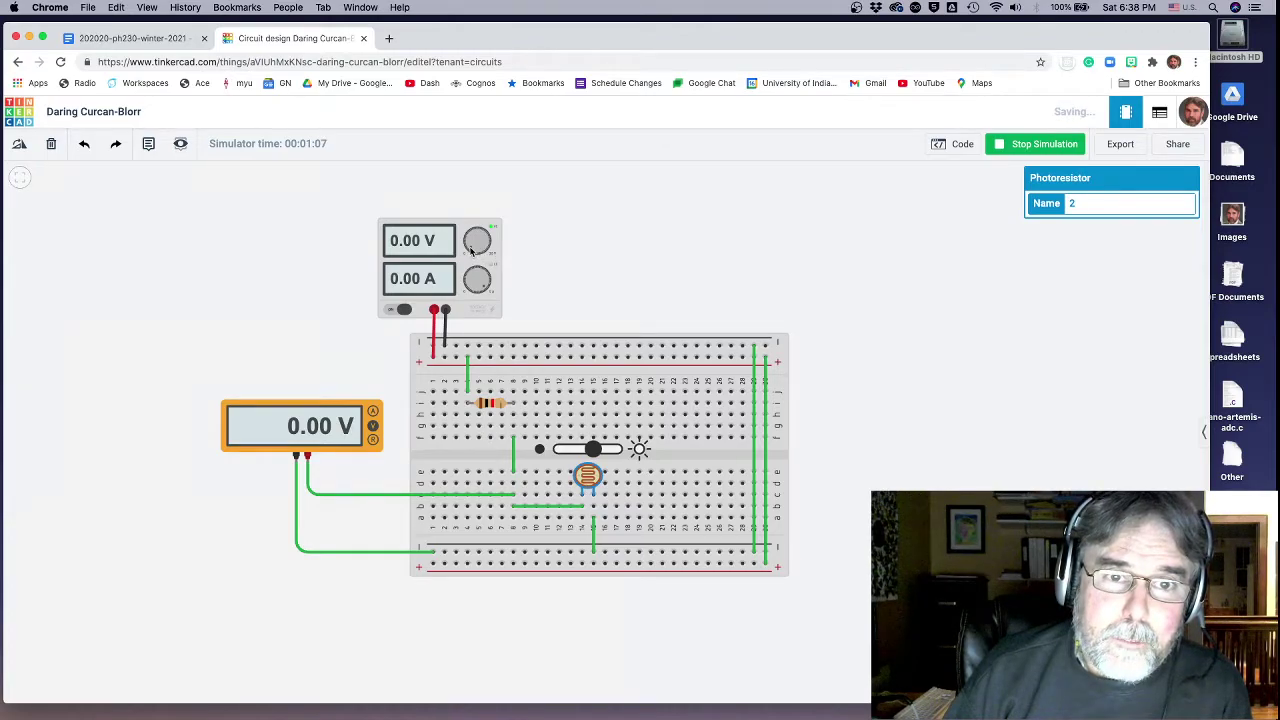
drag(473, 250, 479, 232)
mouse_move(478, 233)
mouse_down()
mouse_move(472, 253)
mouse_move(475, 240)
mouse_up()
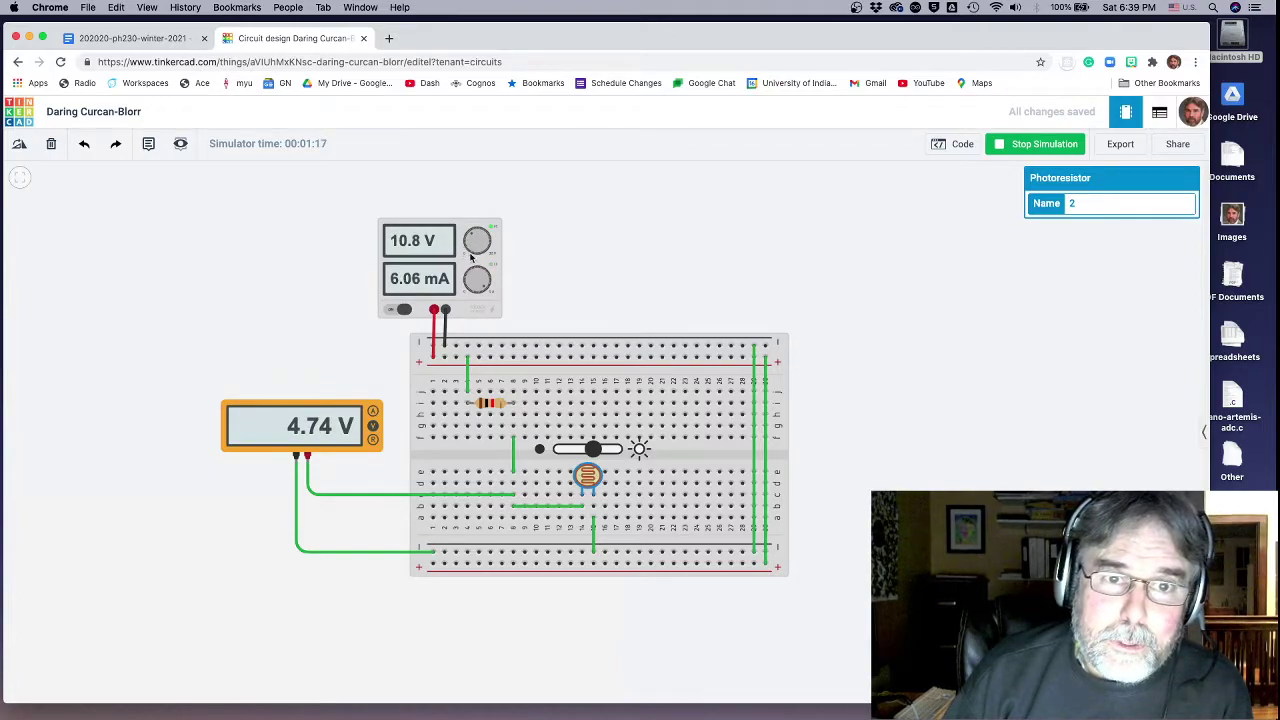